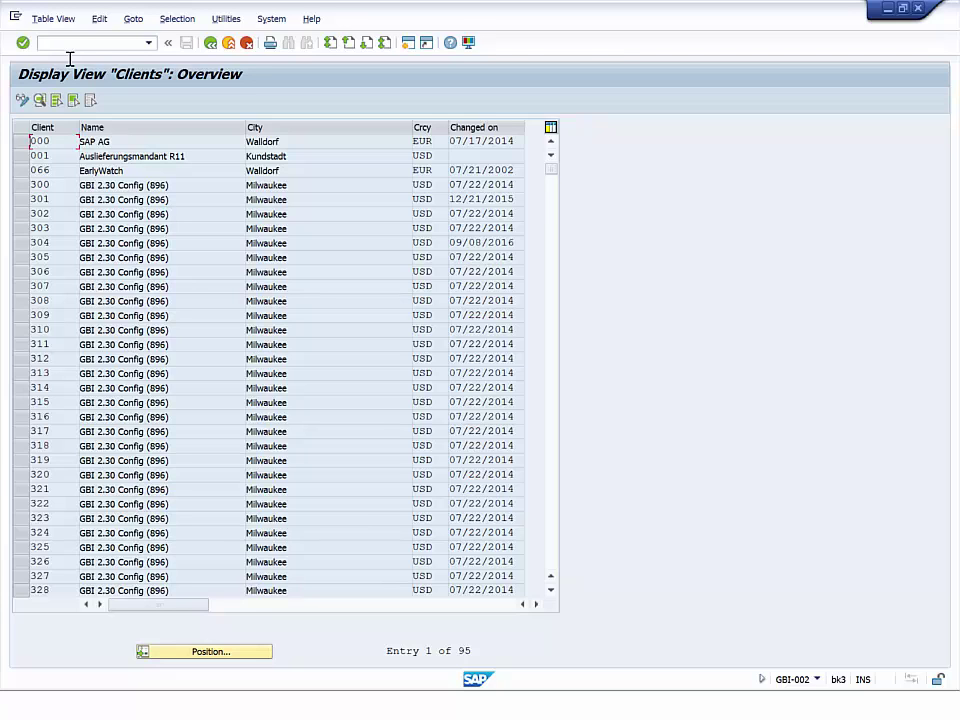
# Step: Leave the Clients overview and list all entries of table T001 with transaction SE16N
pyautogui.click(212, 44)
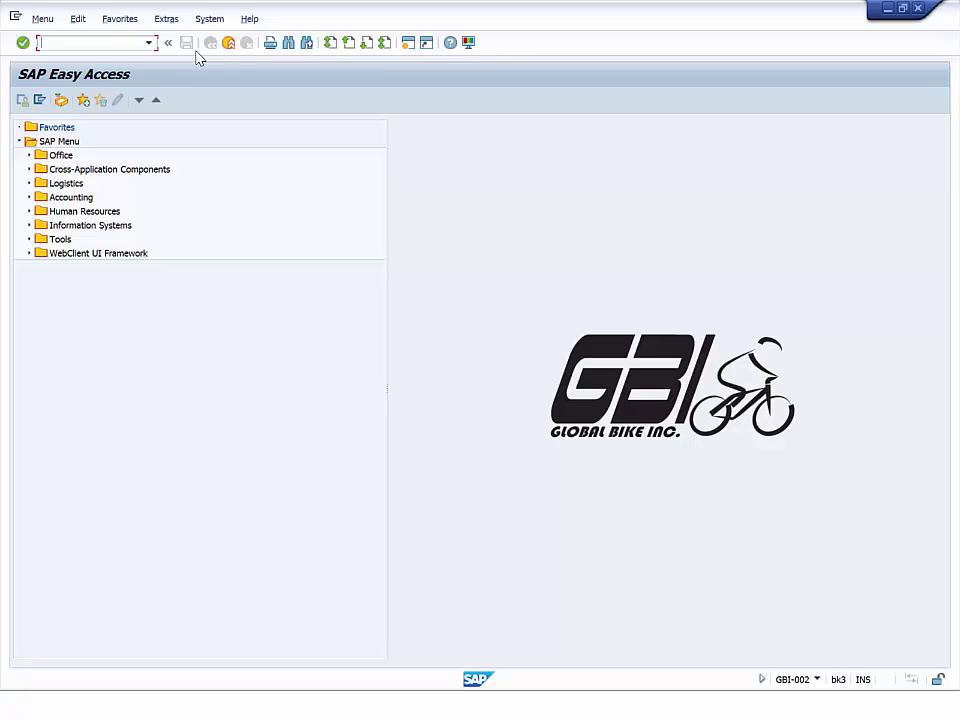
pyautogui.write('se16n')
pyautogui.press('Return')
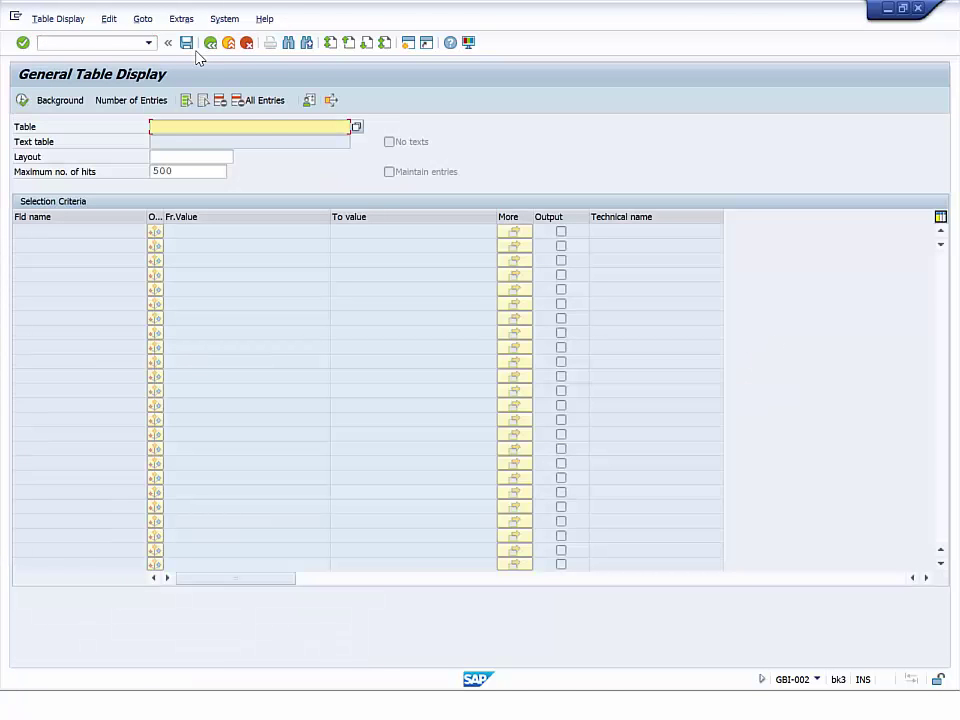
pyautogui.write('t001')
pyautogui.press('Return')
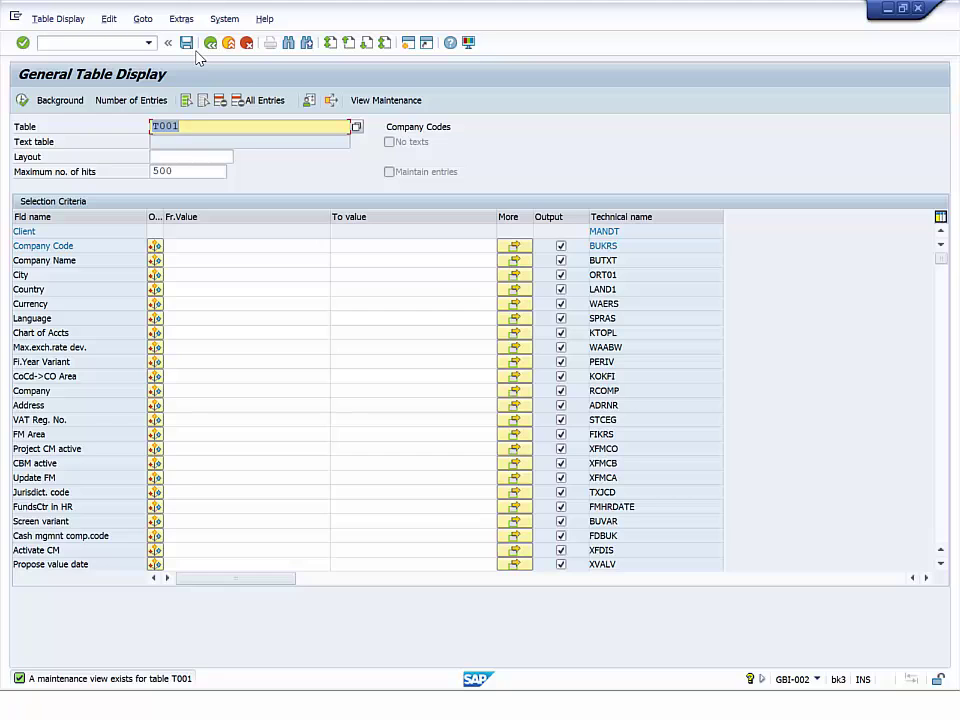
pyautogui.click(36, 101)
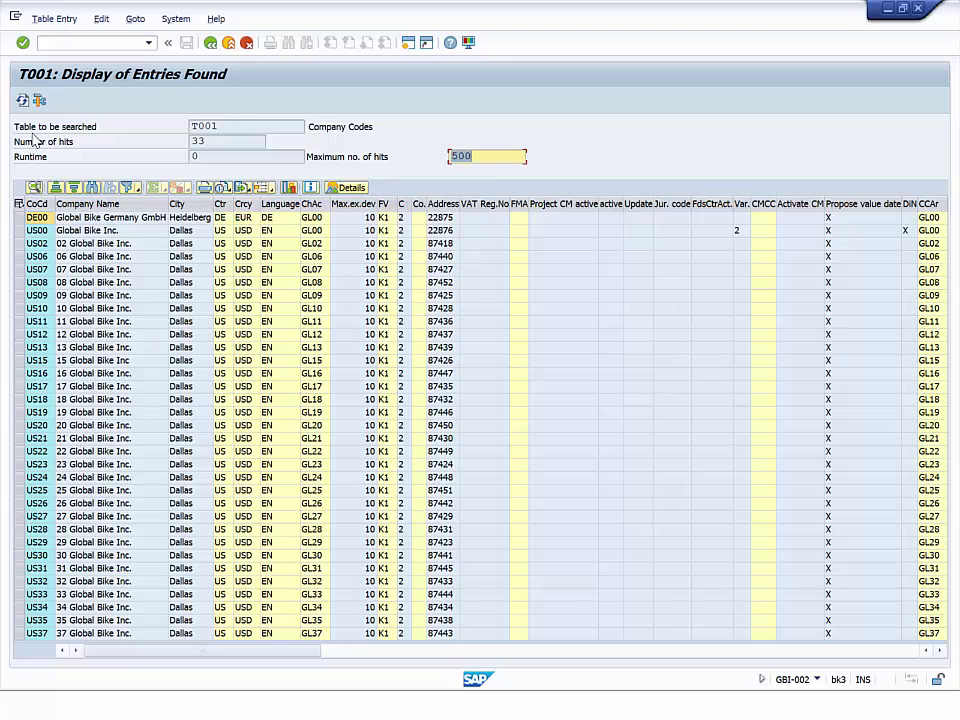
# Step: Look across the columns of the T001 company code list, return to the selection screen and rerun the query
pyautogui.hscroll(5, 100, 420)
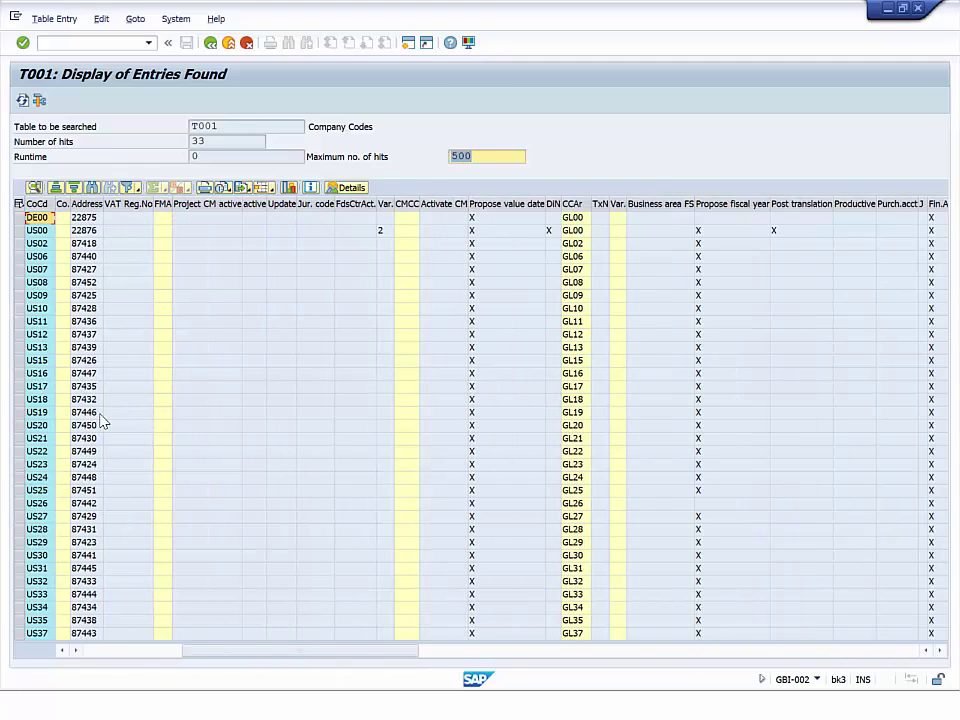
pyautogui.hscroll(-5, 104, 422)
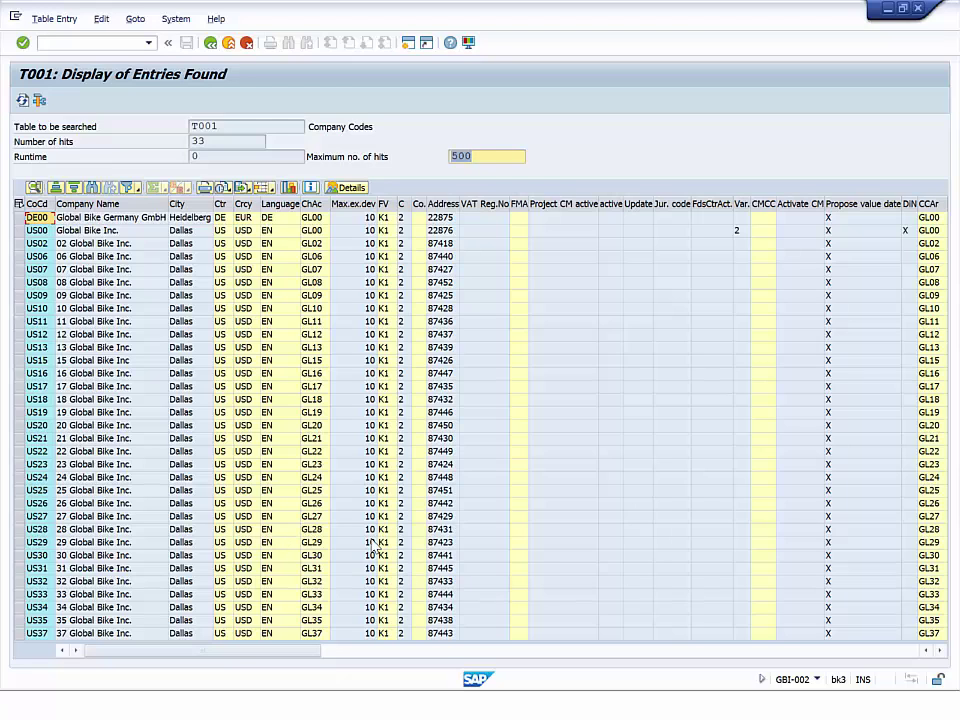
pyautogui.click(210, 43)
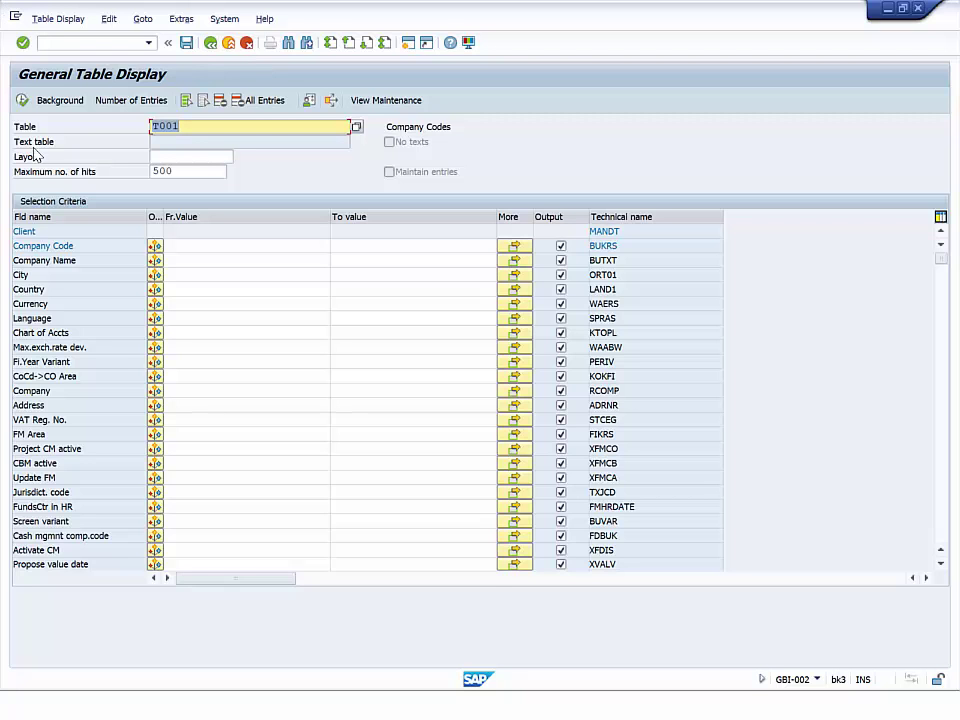
pyautogui.click(21, 100)
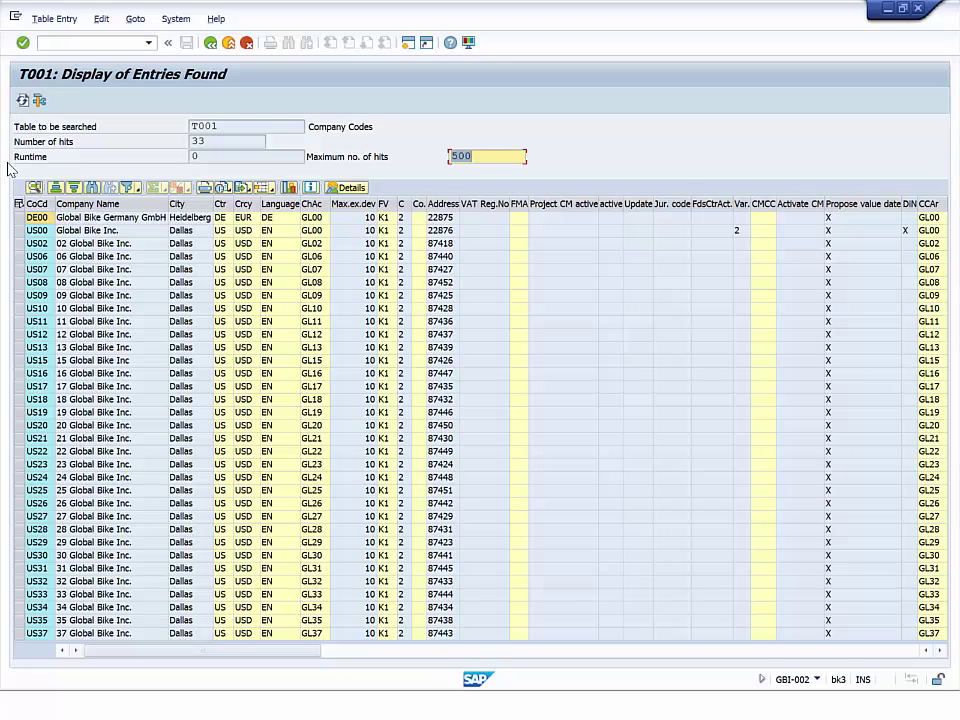
# Step: View the full record details of company code US02 and close them
pyautogui.click(18, 243)
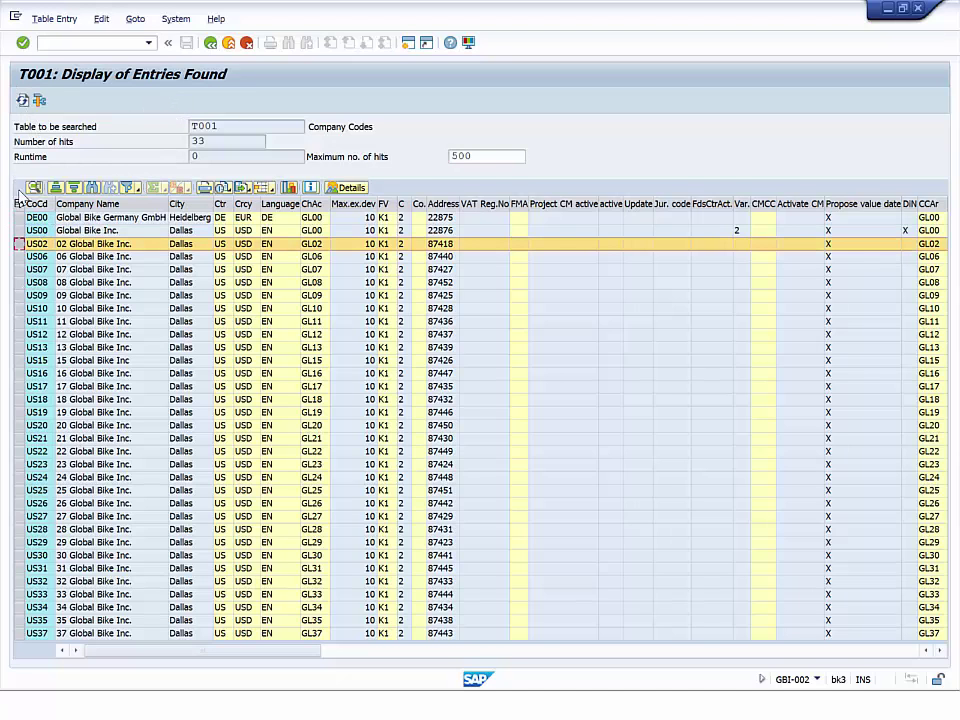
pyautogui.press('F2')
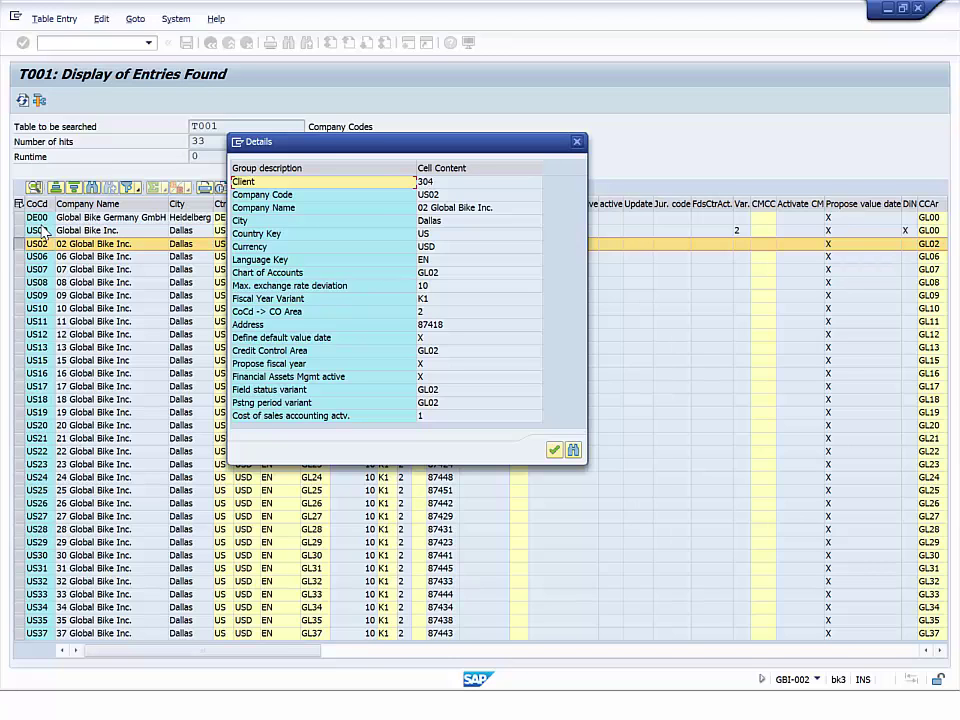
pyautogui.click(555, 449)
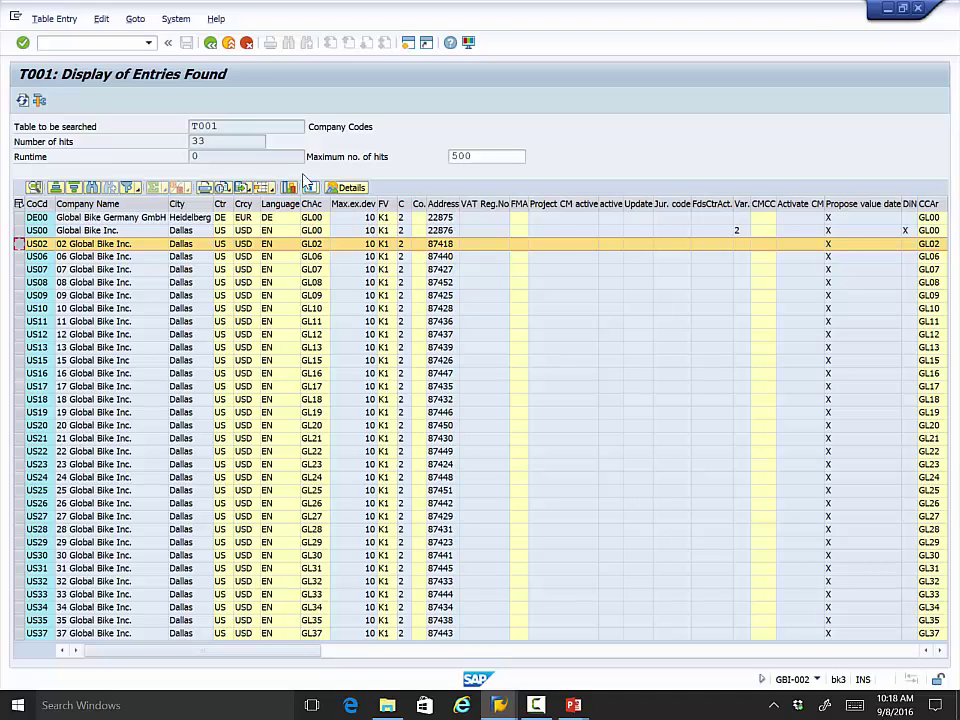
# Step: Bring the SAP Logon 740 window to the front
pyautogui.click(499, 701)
pyautogui.click(596, 634)
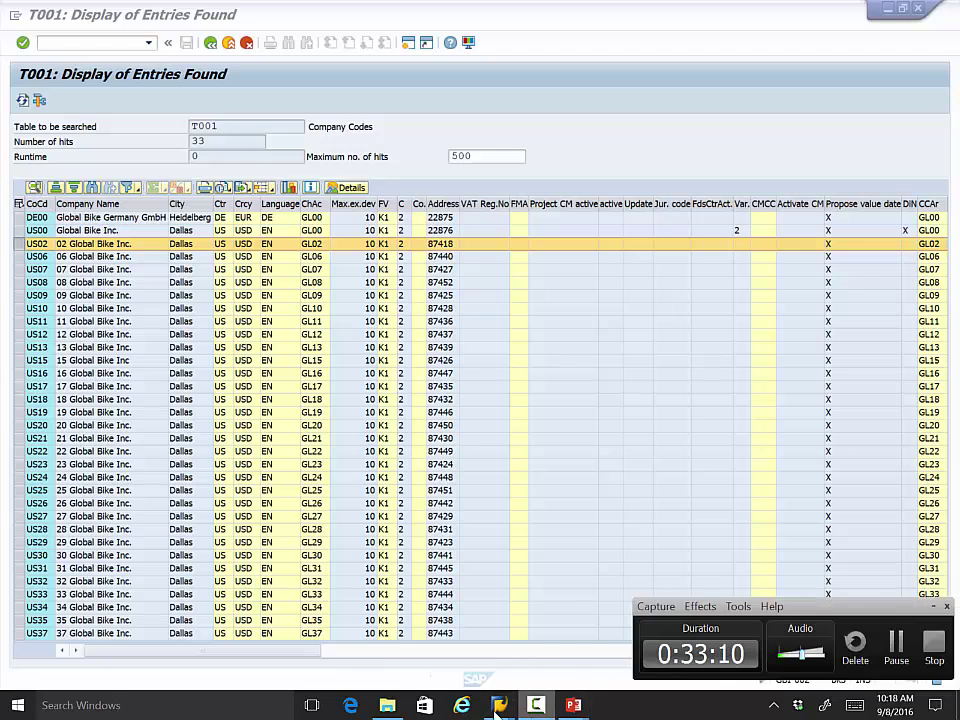
pyautogui.moveTo(499, 703)
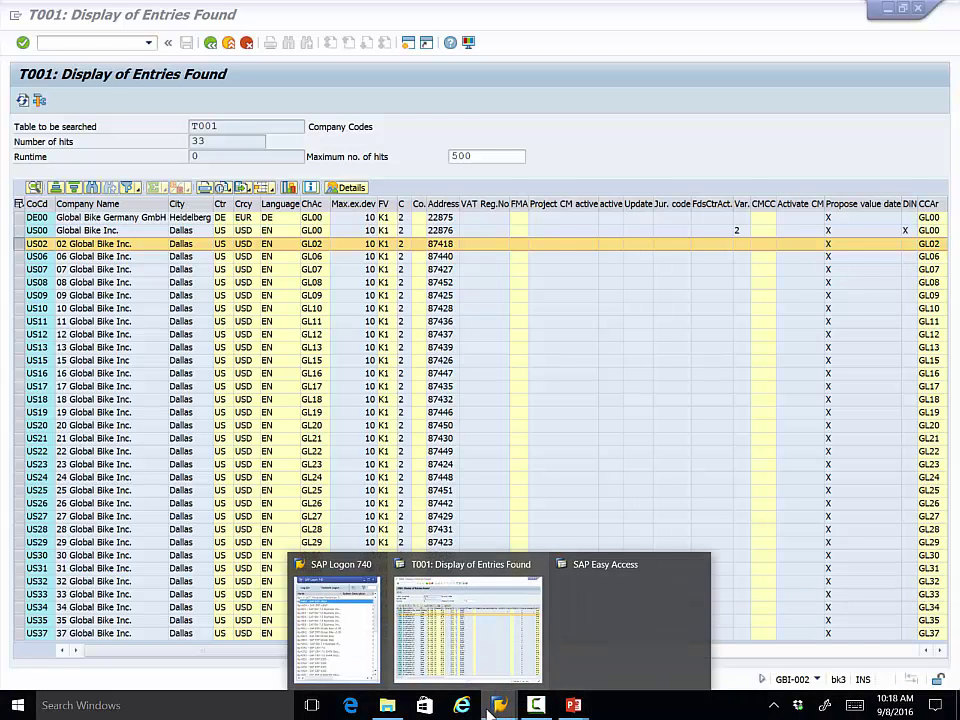
pyautogui.click(521, 645)
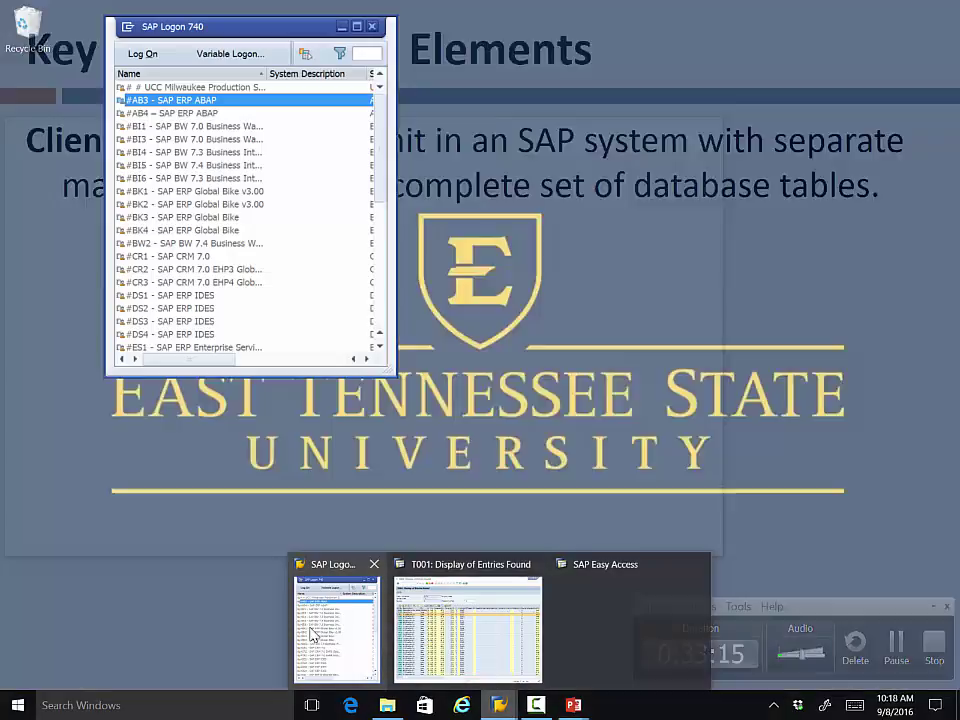
pyautogui.click(313, 635)
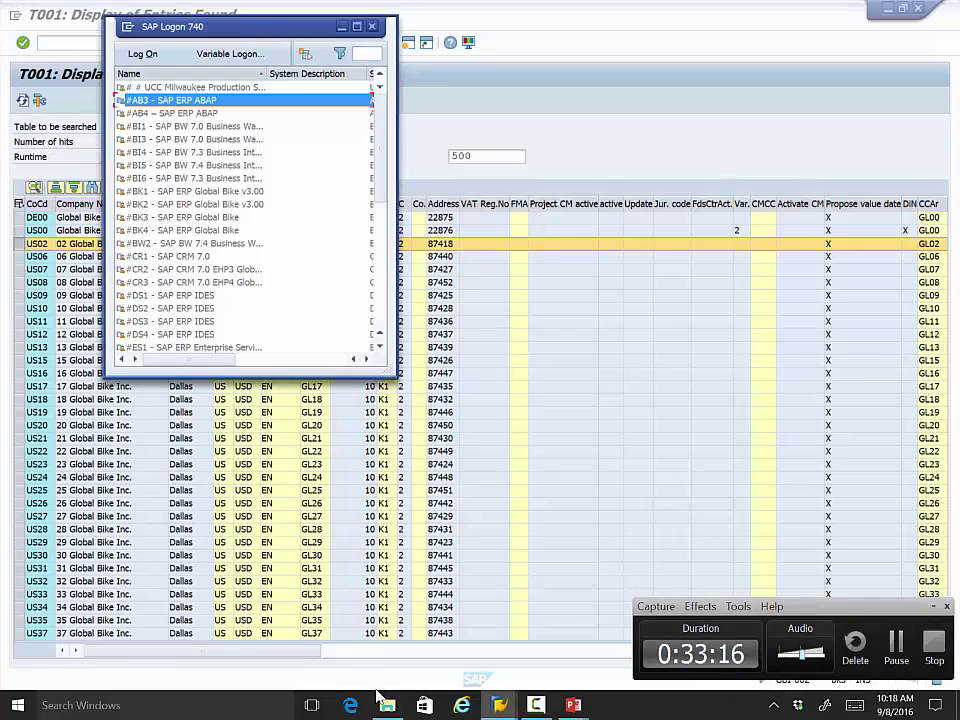
pyautogui.moveTo(510, 678)
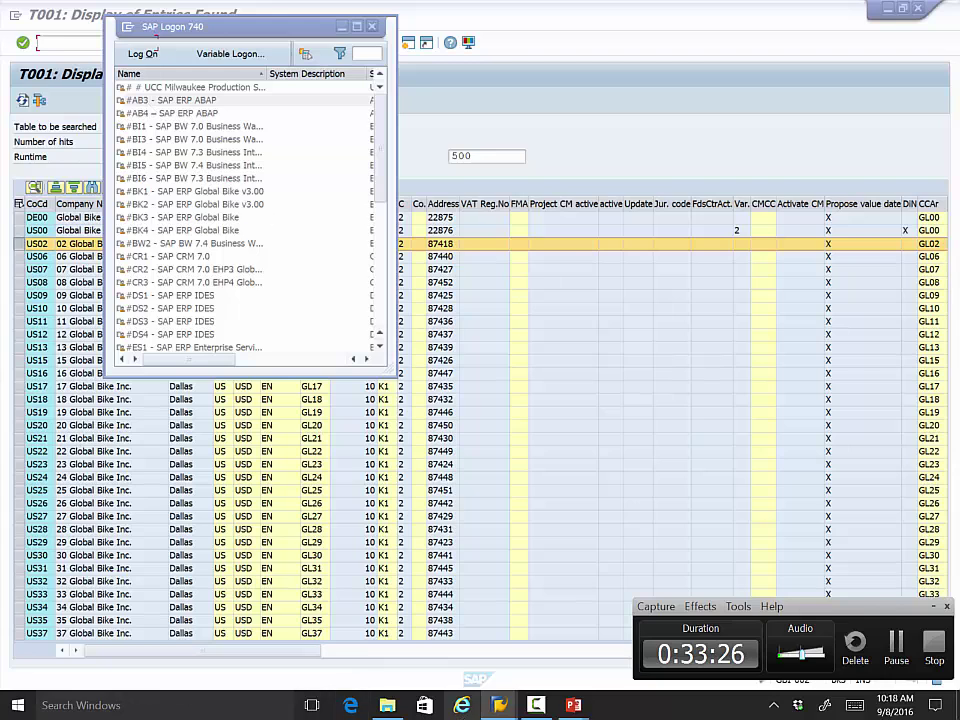
pyautogui.hotkey('alt', 'Tab')
pyautogui.hotkey('alt', 'Tab')
pyautogui.hotkey('alt', 'Tab')
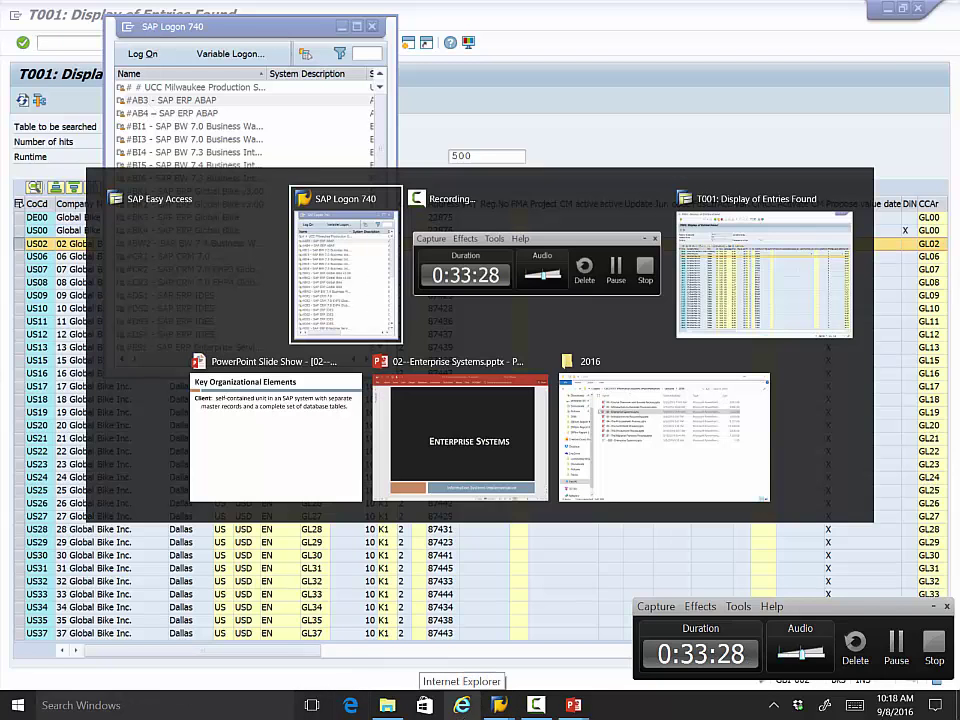
pyautogui.hotkey('alt', 'Tab')
pyautogui.hotkey('alt', 'Tab')
pyautogui.hotkey('alt', 'Tab')
pyautogui.hotkey('alt', 'Tab')
pyautogui.hotkey('alt', 'Tab')
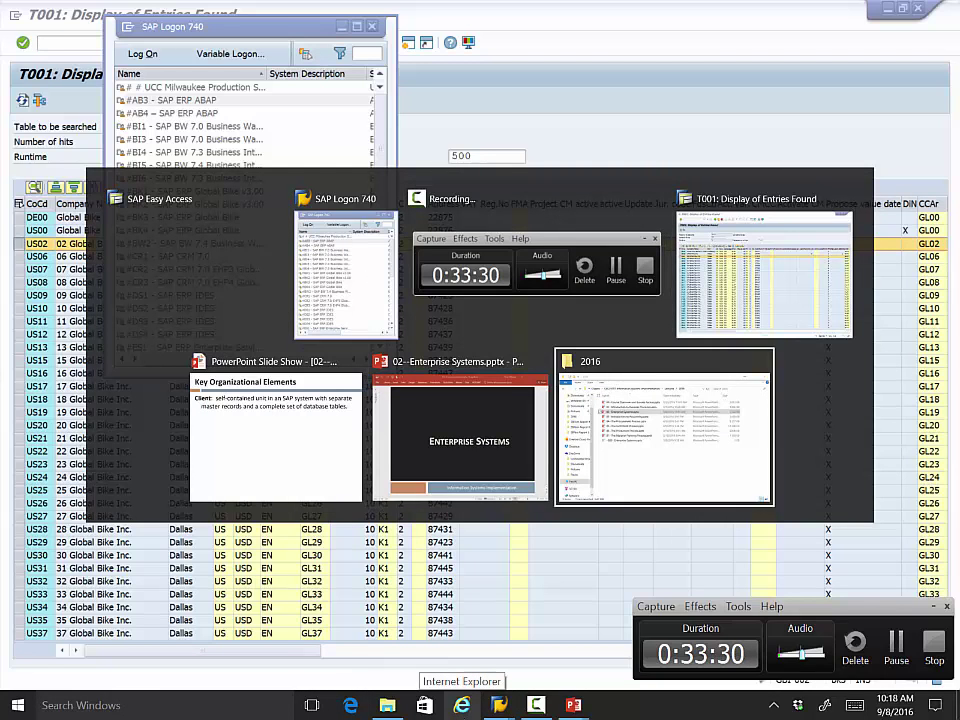
pyautogui.hotkey('alt', 'Tab')
pyautogui.hotkey('alt', 'Tab')
pyautogui.hotkey('alt', 'Tab')
pyautogui.hotkey('alt', 'Tab')
pyautogui.hotkey('alt', 'Tab')
pyautogui.hotkey('alt', 'Tab')
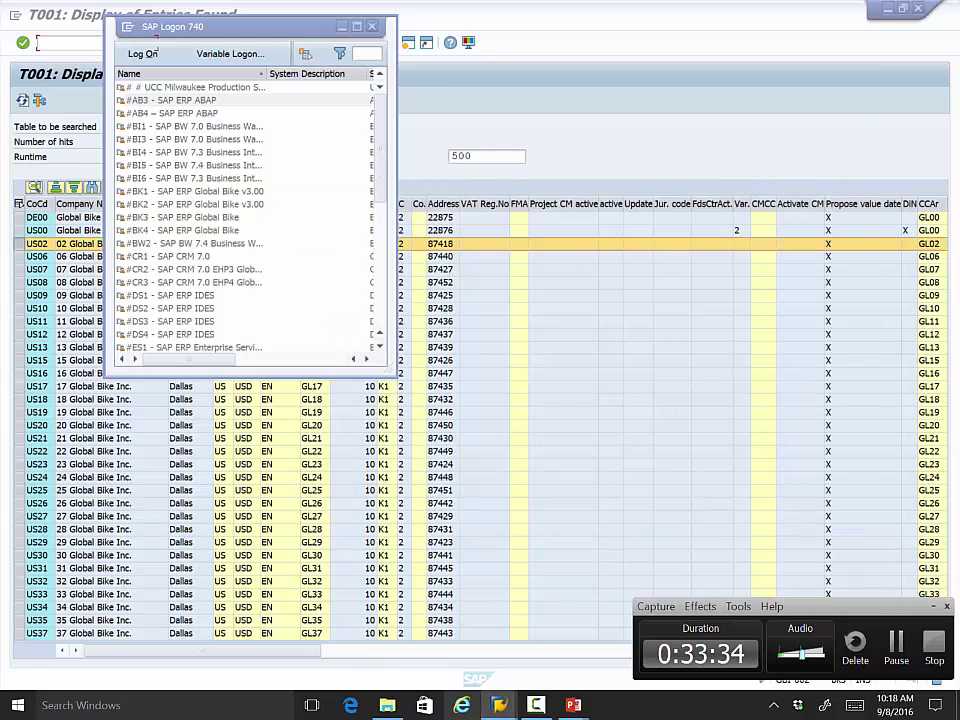
# Step: Close and log off the other SAP Easy Access session and start a connection to #AB3 - SAP ERP ABAP
pyautogui.moveTo(499, 705)
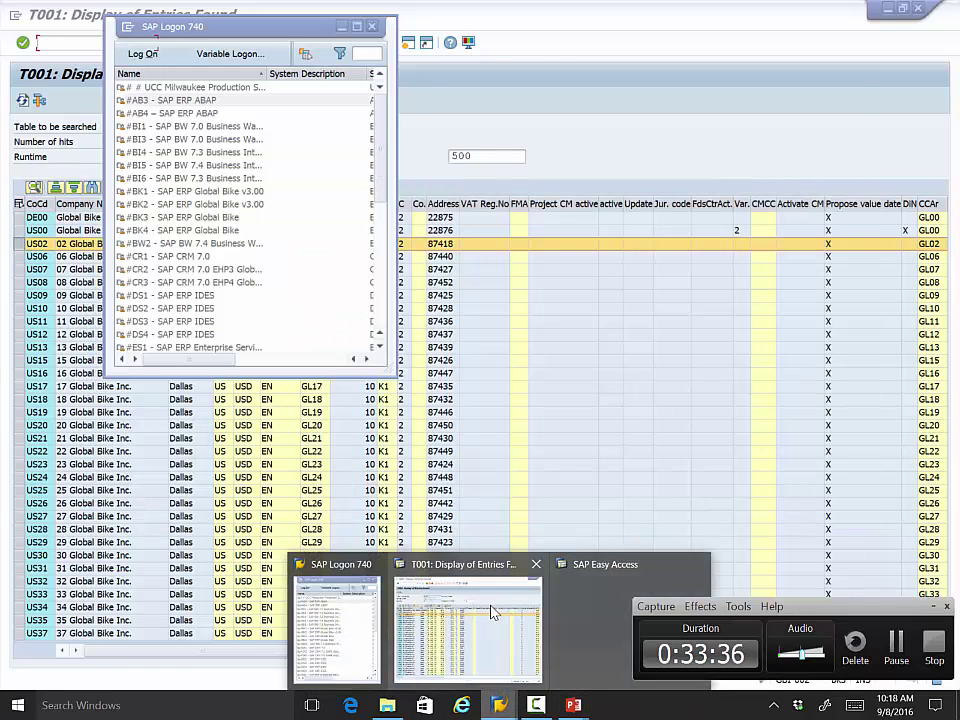
pyautogui.click(698, 566)
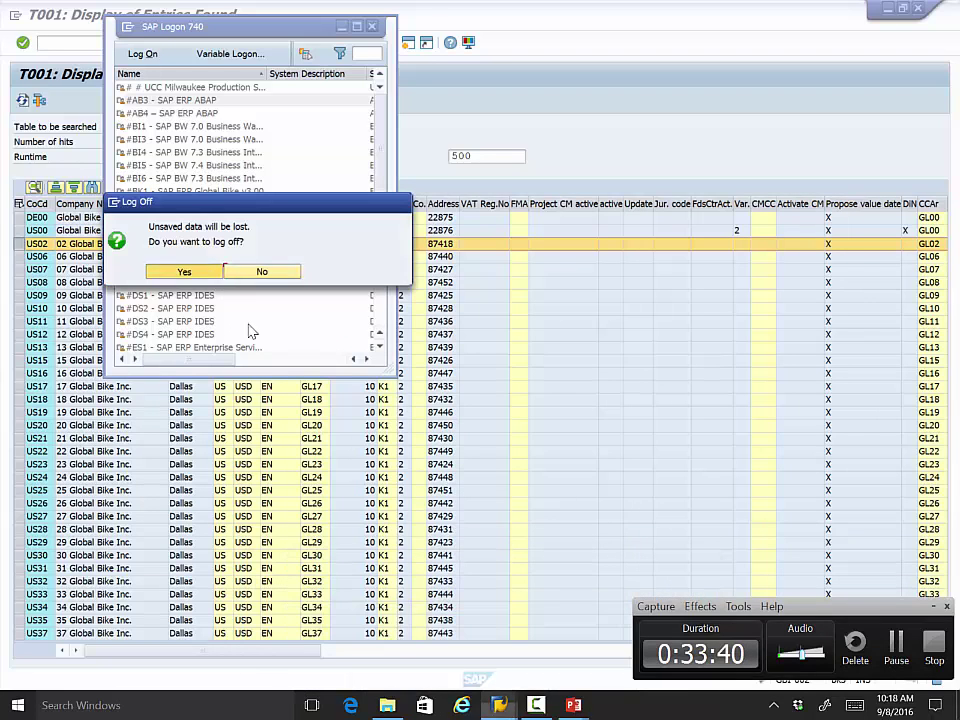
pyautogui.click(184, 271)
pyautogui.click(140, 101)
pyautogui.doubleClick(140, 101)
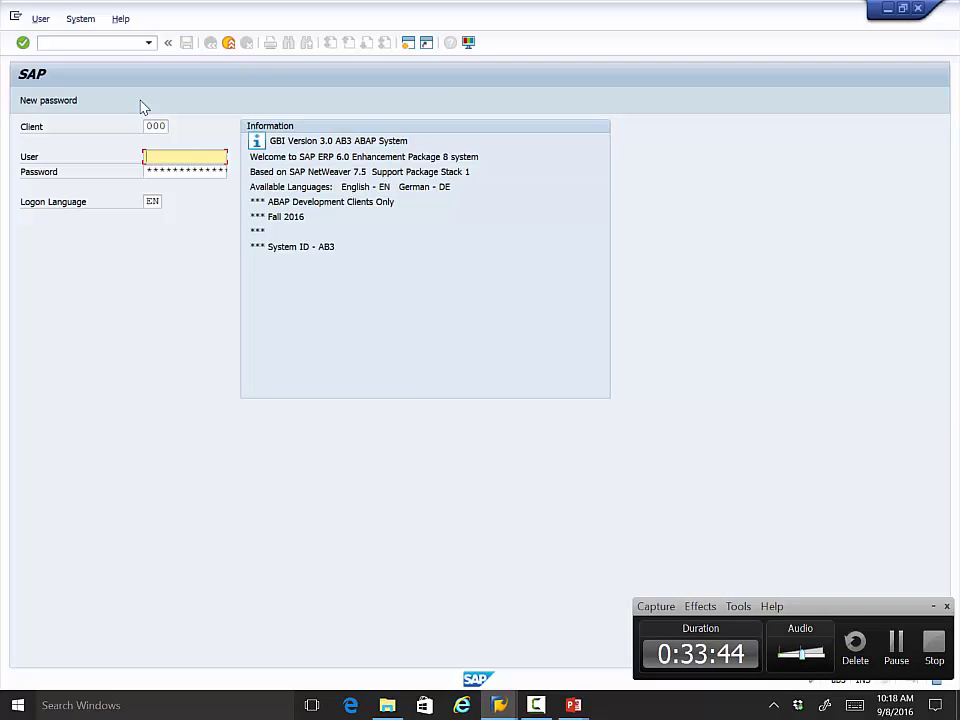
# Step: Log on to client 300 by entering the user ID and the account password
pyautogui.hotkey('shift', 'Tab')
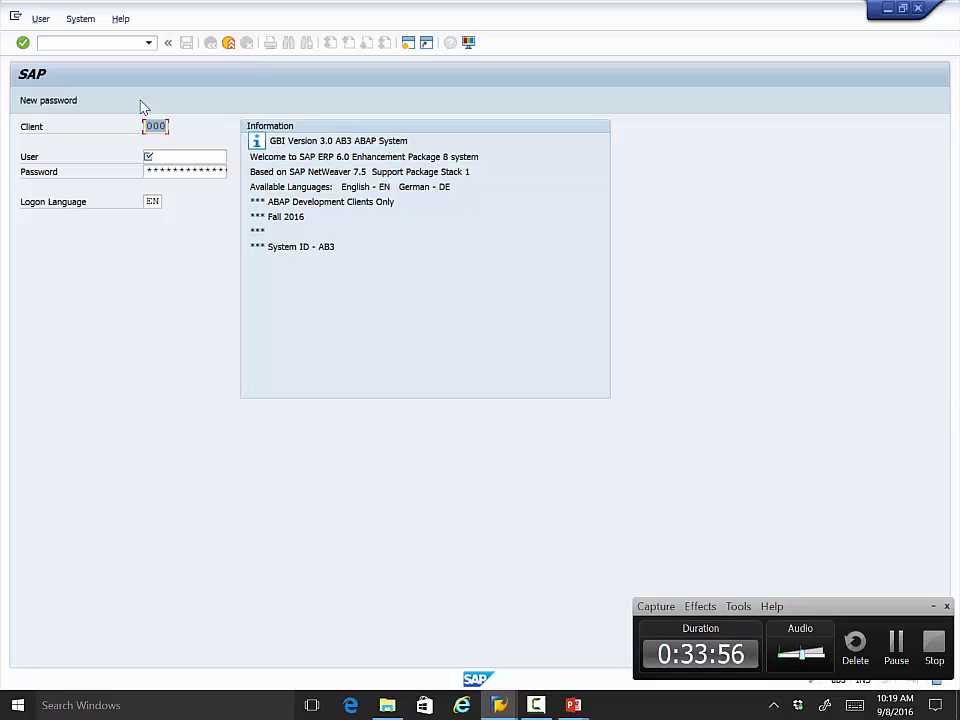
pyautogui.write('300')
pyautogui.press('Tab')
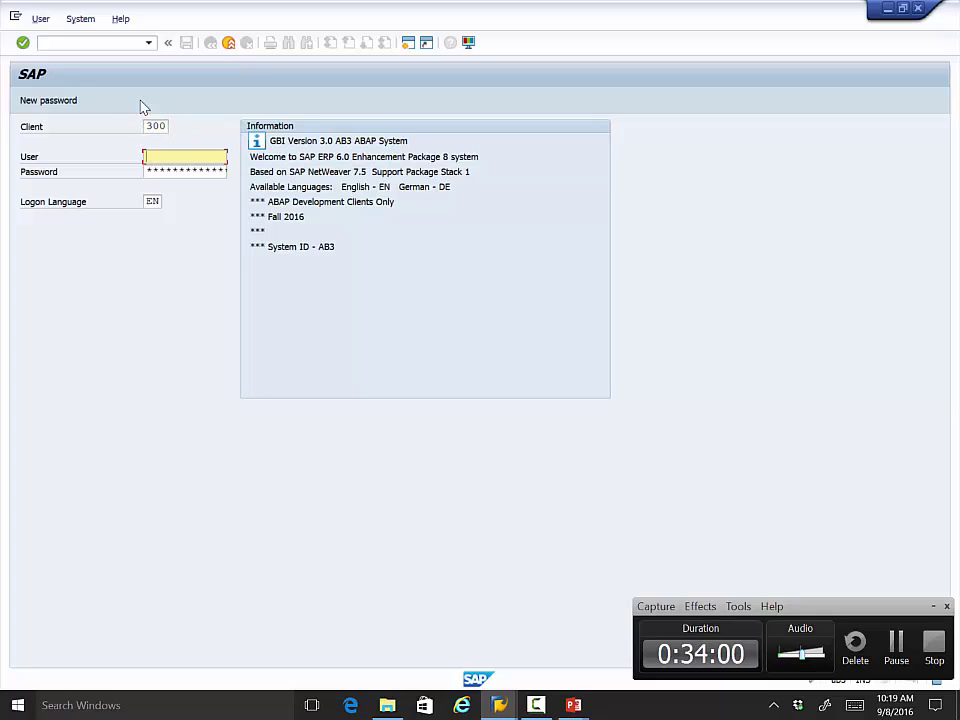
pyautogui.write('zz-001')
pyautogui.press('Tab')
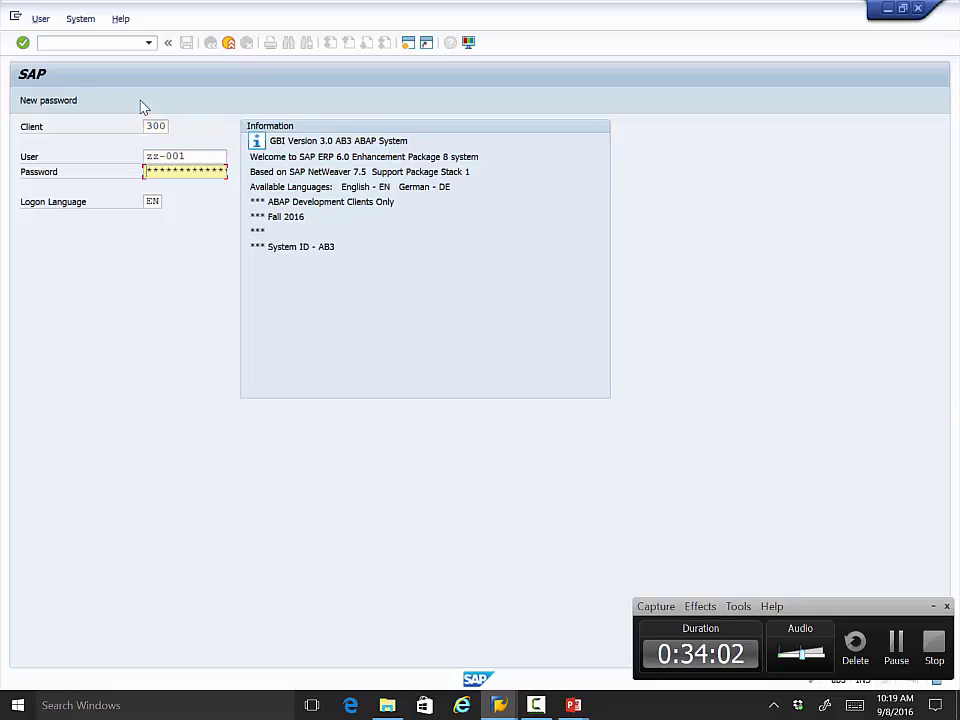
pyautogui.write('*******')
pyautogui.press('Return')
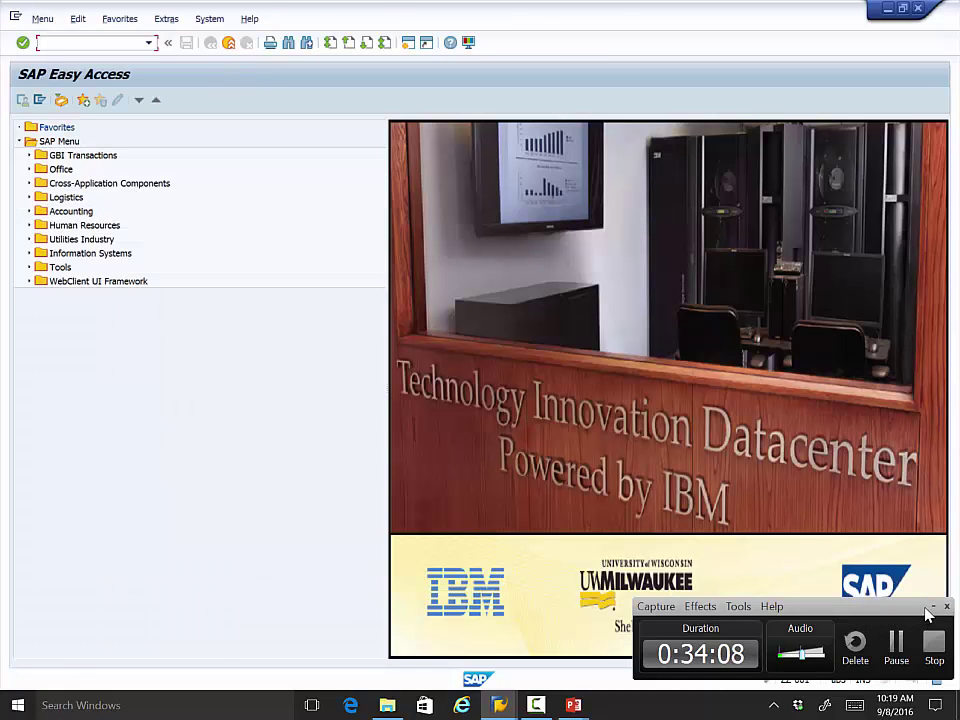
# Step: Display the Clients overview of the AB3 system and return to the start screen
pyautogui.click(931, 607)
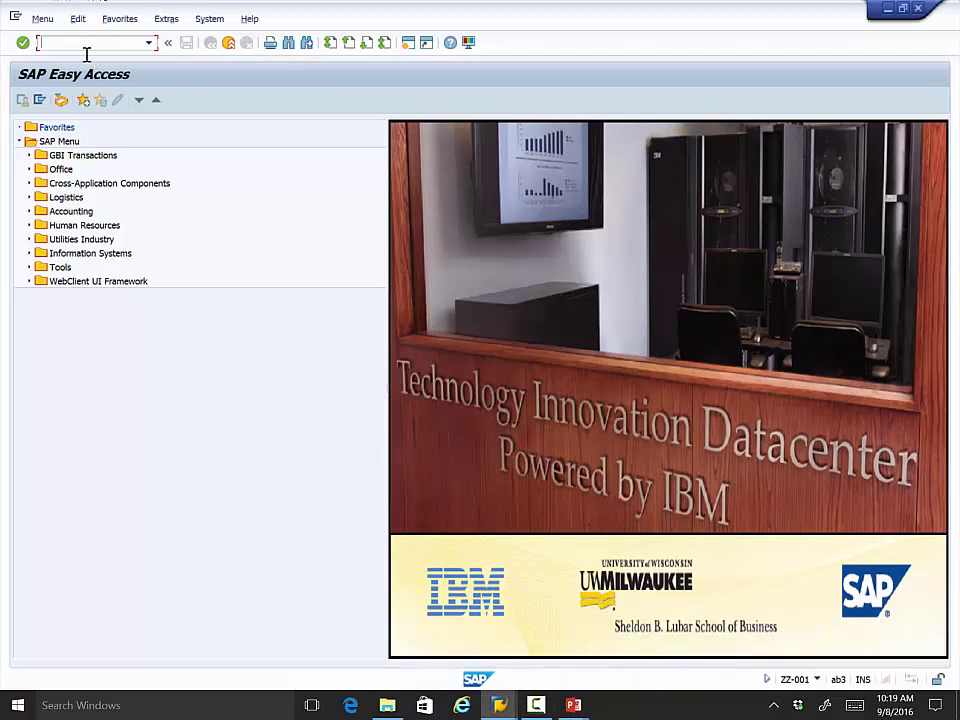
pyautogui.write('su3')
pyautogui.press('Return')
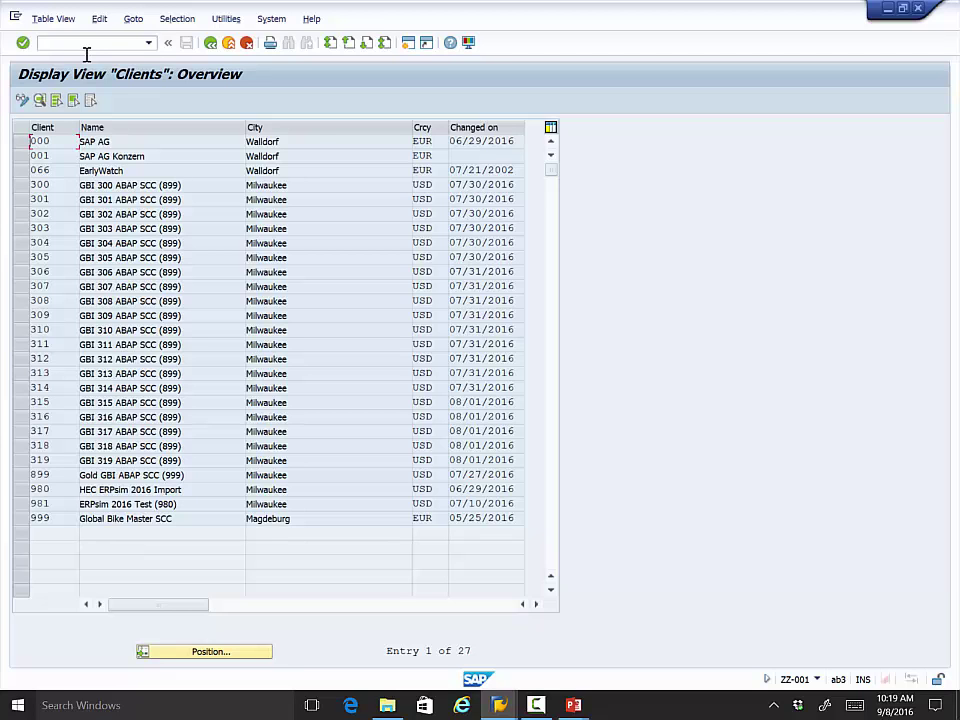
pyautogui.click(222, 44)
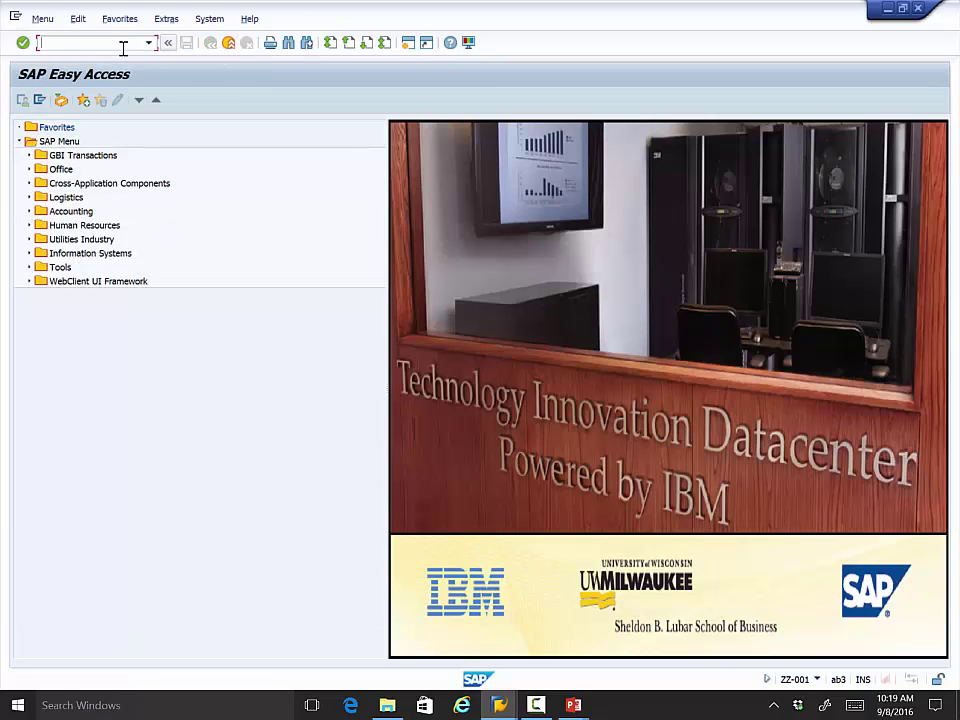
# Step: List all entries of table T001 with transaction SE16N, and exit the table display
pyautogui.write('se16n')
pyautogui.press('BackSpace')
pyautogui.write('n')
pyautogui.press('Return')
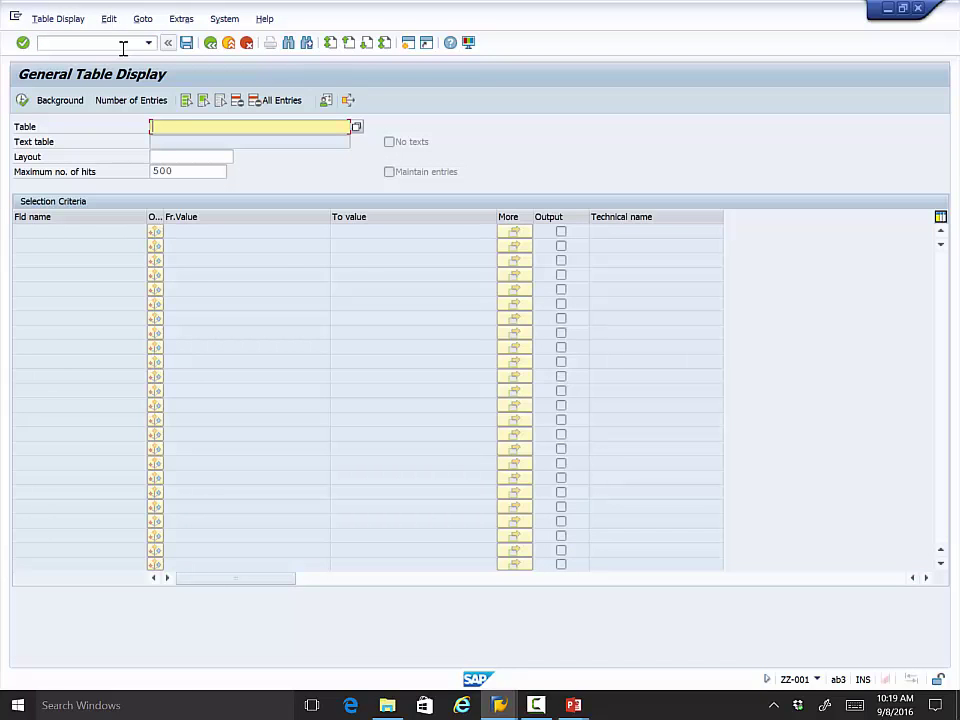
pyautogui.write('t001')
pyautogui.press('Return')
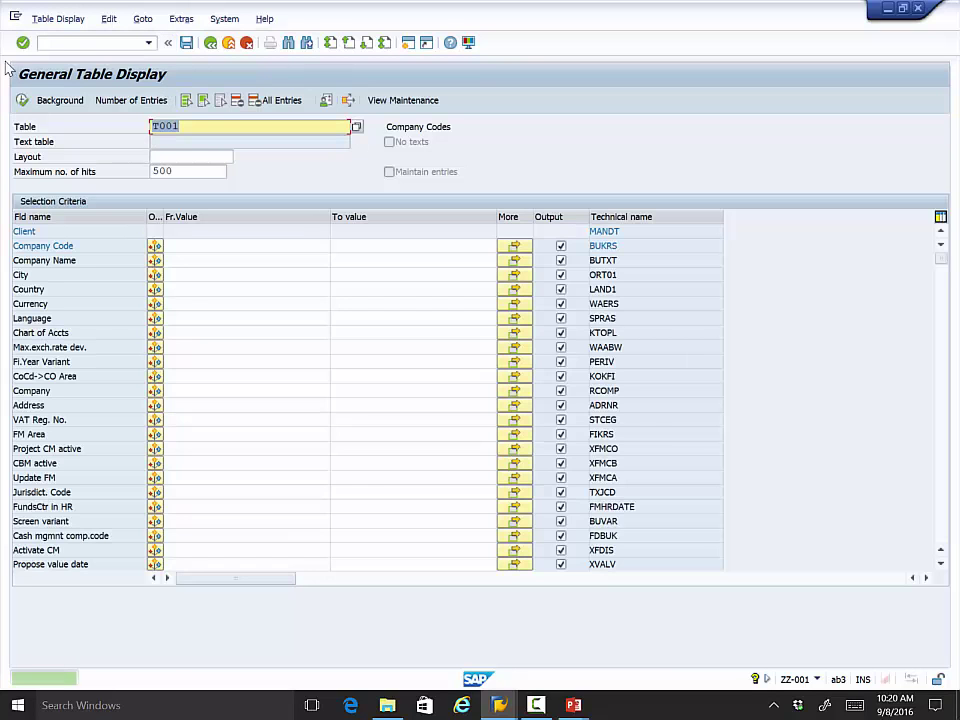
pyautogui.press('F8')
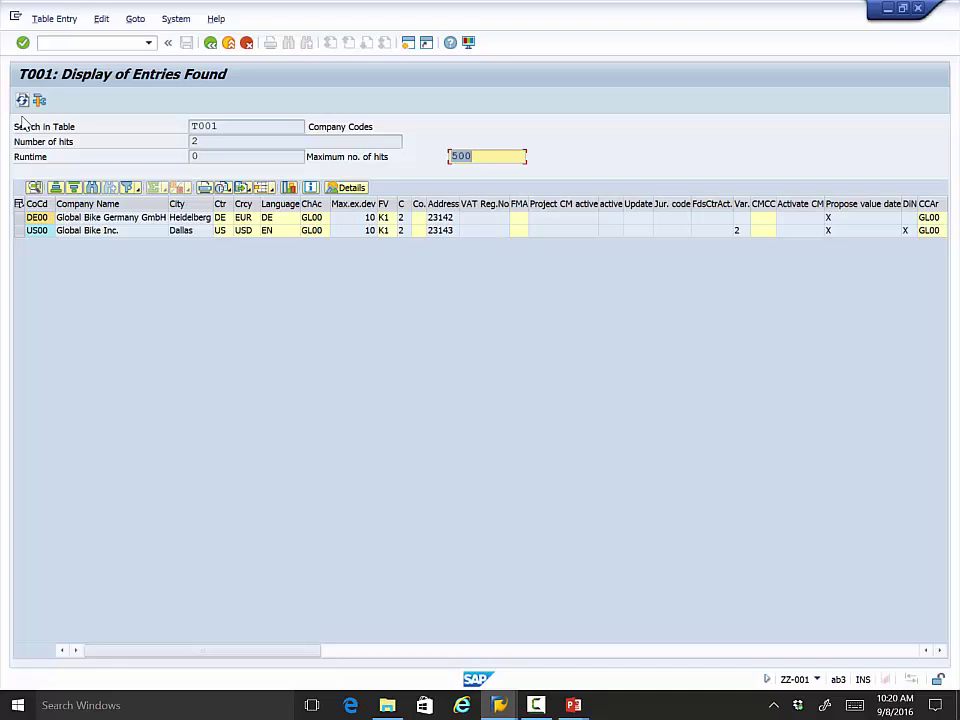
pyautogui.click(250, 46)
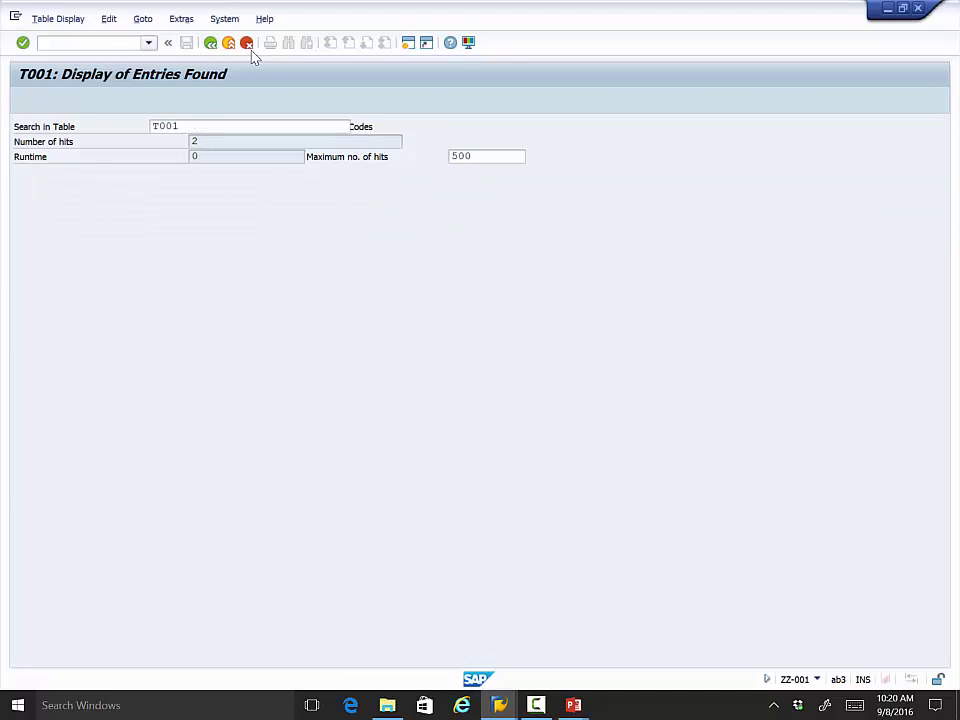
pyautogui.click(247, 43)
# Step: Open the Object Navigator with transaction SE80
pyautogui.write('se8')
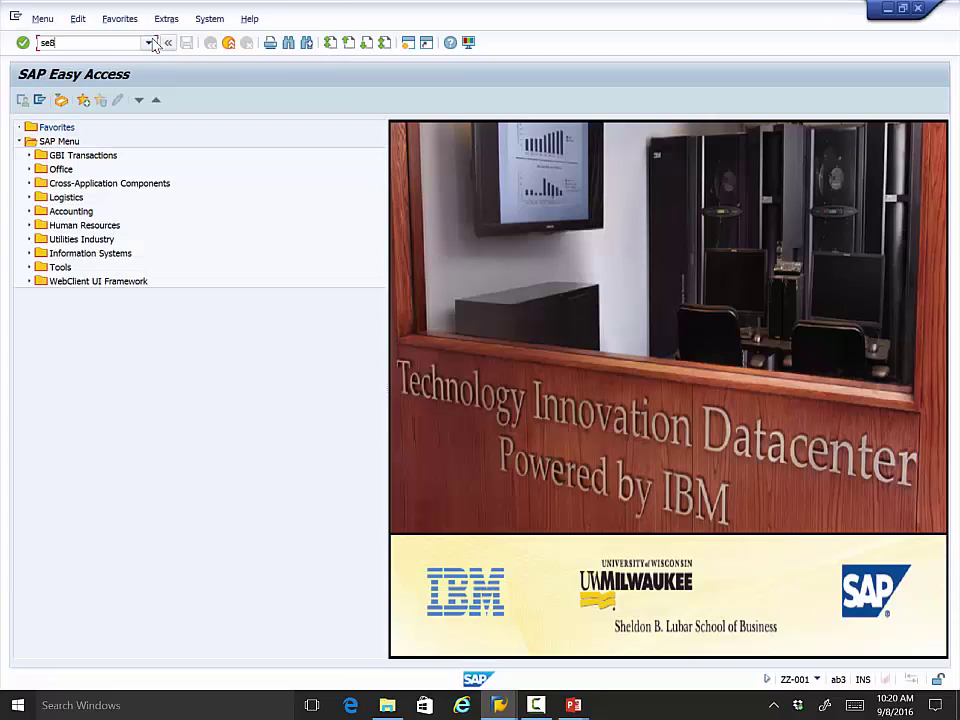
pyautogui.write('0')
pyautogui.press('Return')
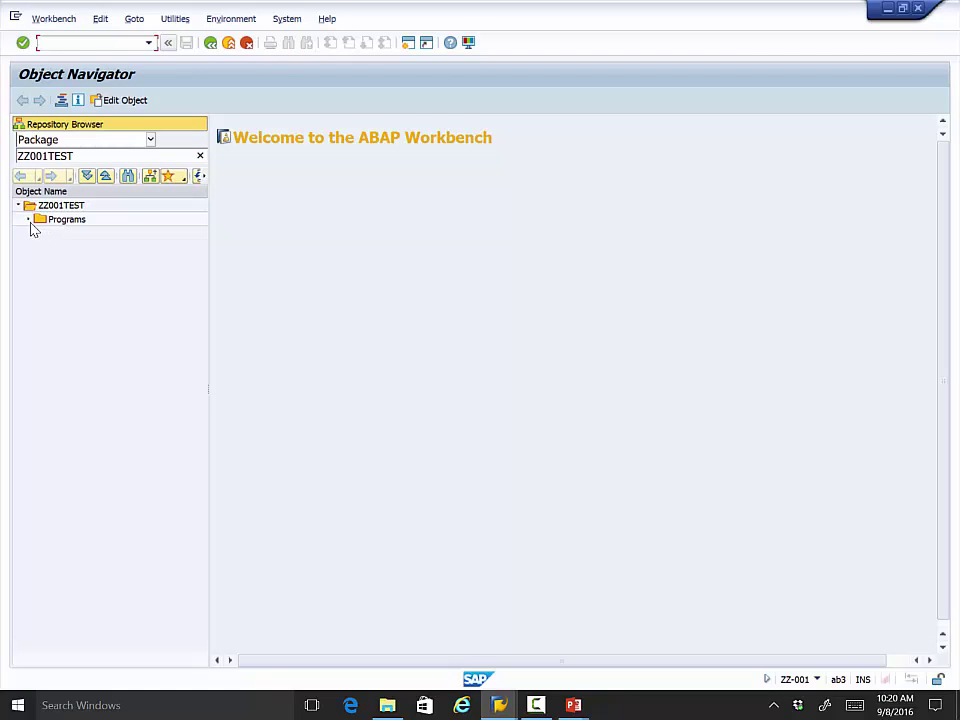
# Step: Expand the programs of package ZZ001TEST and execute ZZ001TESTPROG1 with direct processing, accepting that only active versions are considered
pyautogui.click(38, 274)
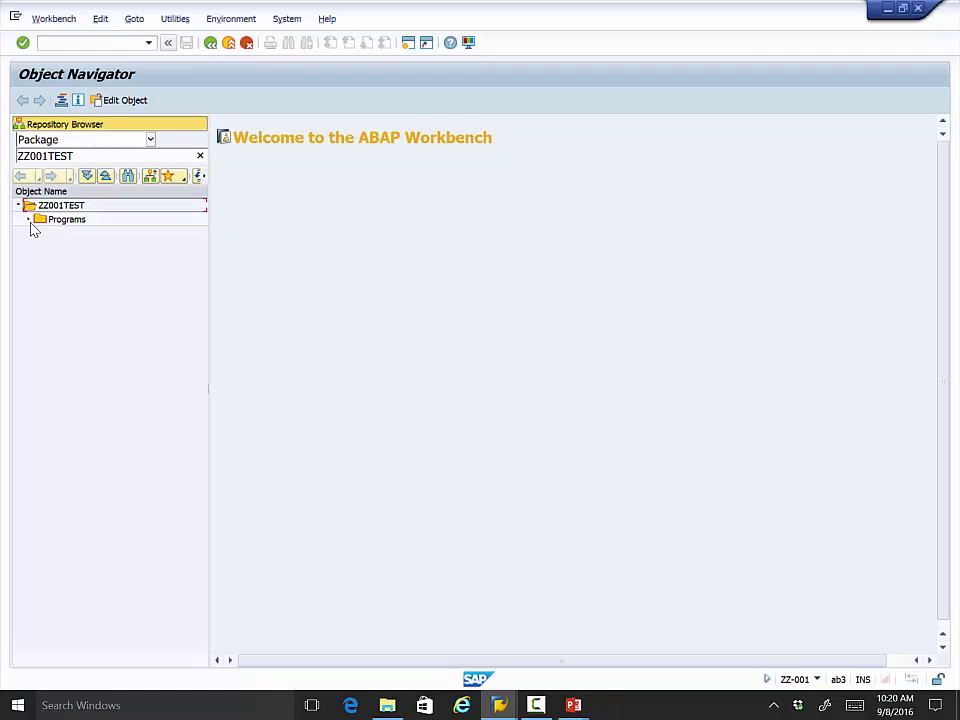
pyautogui.click(29, 220)
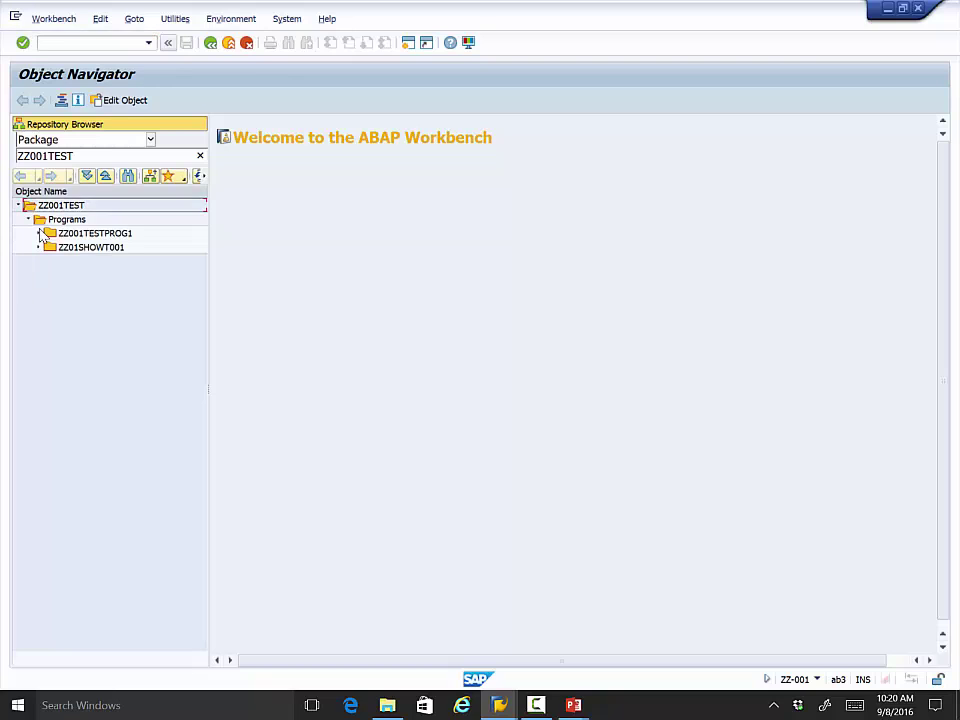
pyautogui.rightClick(85, 233)
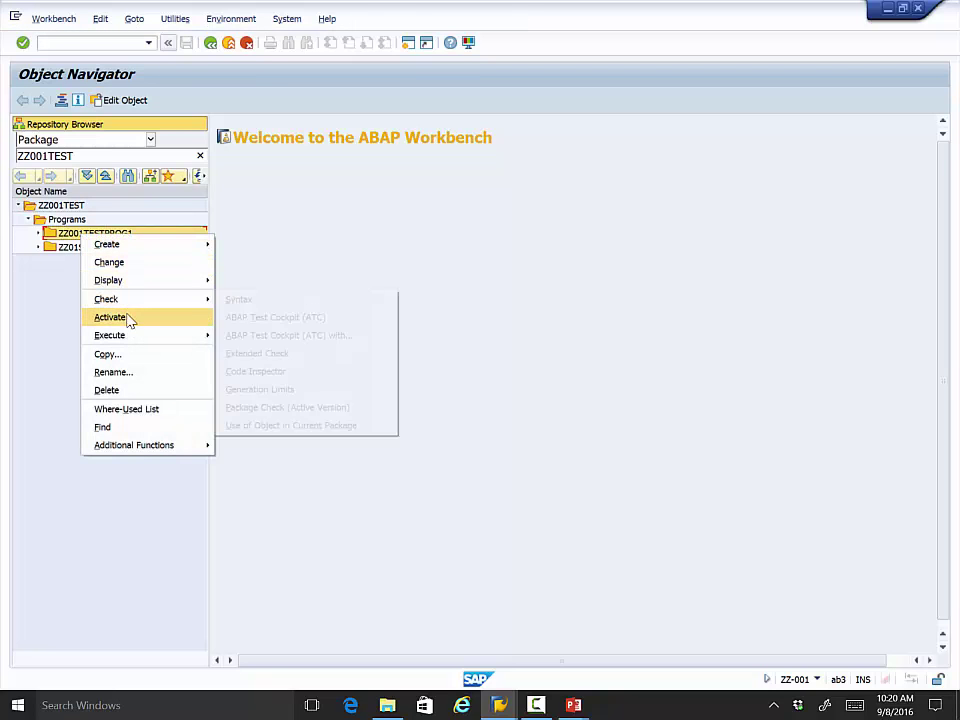
pyautogui.moveTo(124, 336)
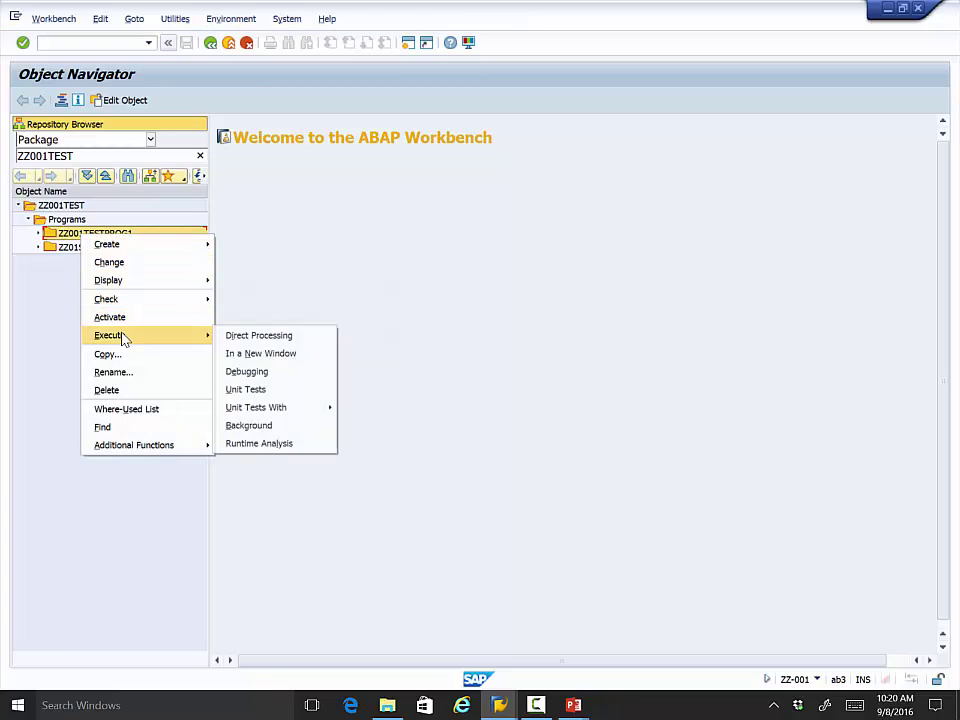
pyautogui.click(258, 335)
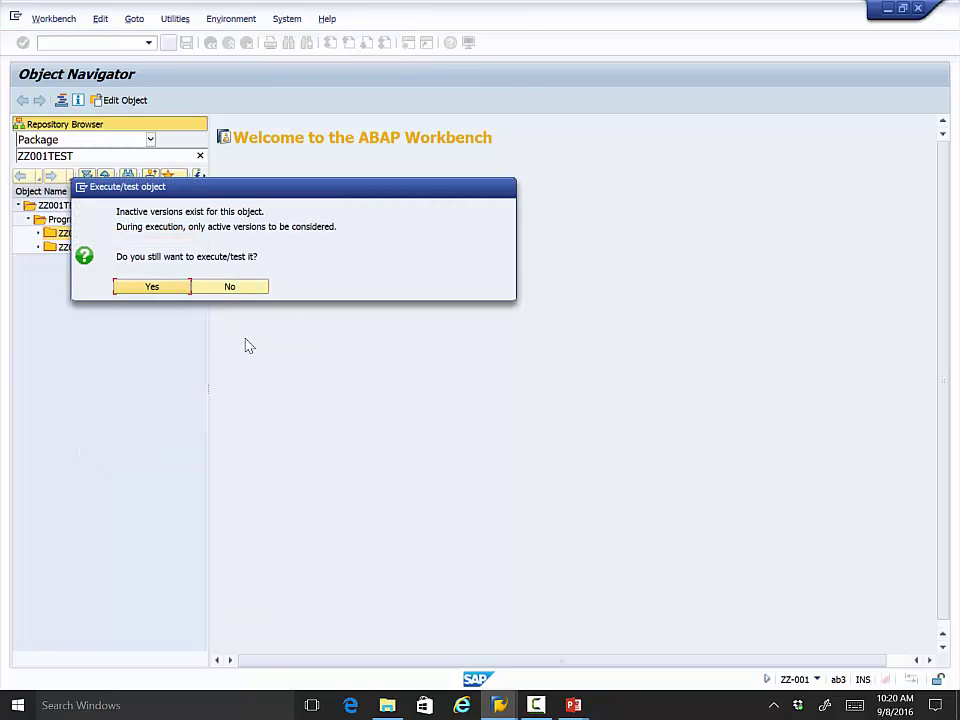
pyautogui.click(152, 287)
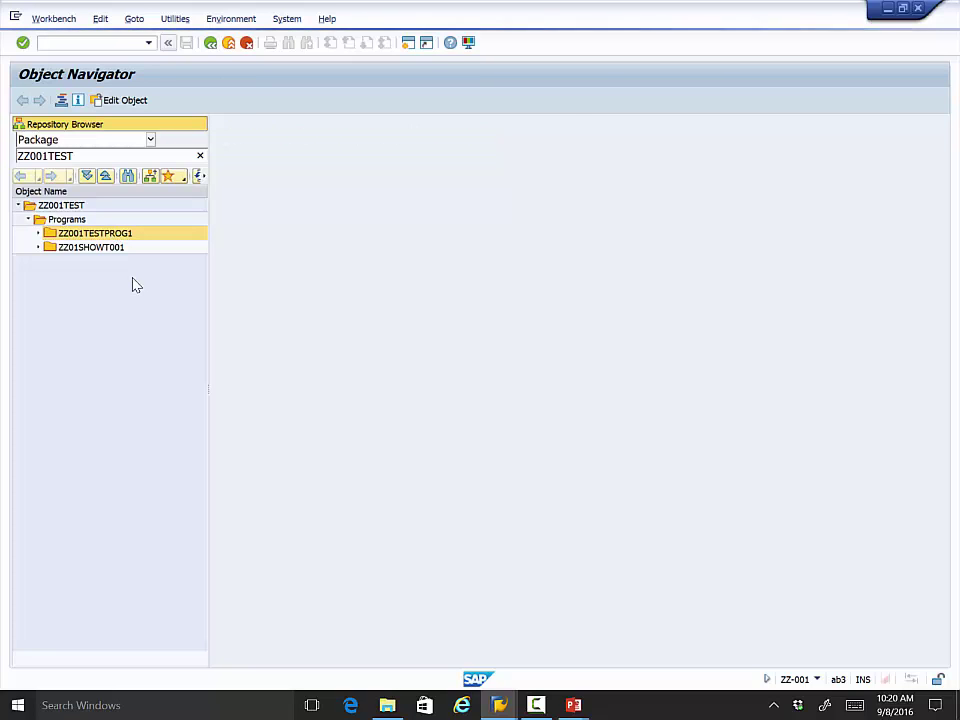
# Step: Display the source code of program ZZ001TESTPROG1 and of report ZZ01SHOWT001 in the ABAP Editor
pyautogui.doubleClick(118, 233)
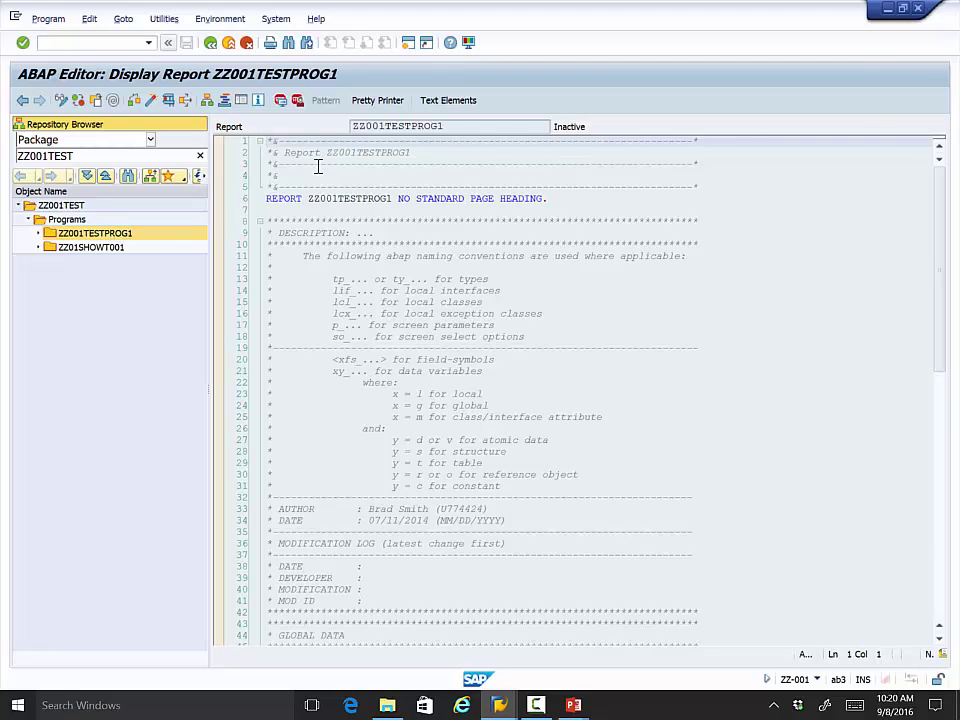
pyautogui.click(135, 248)
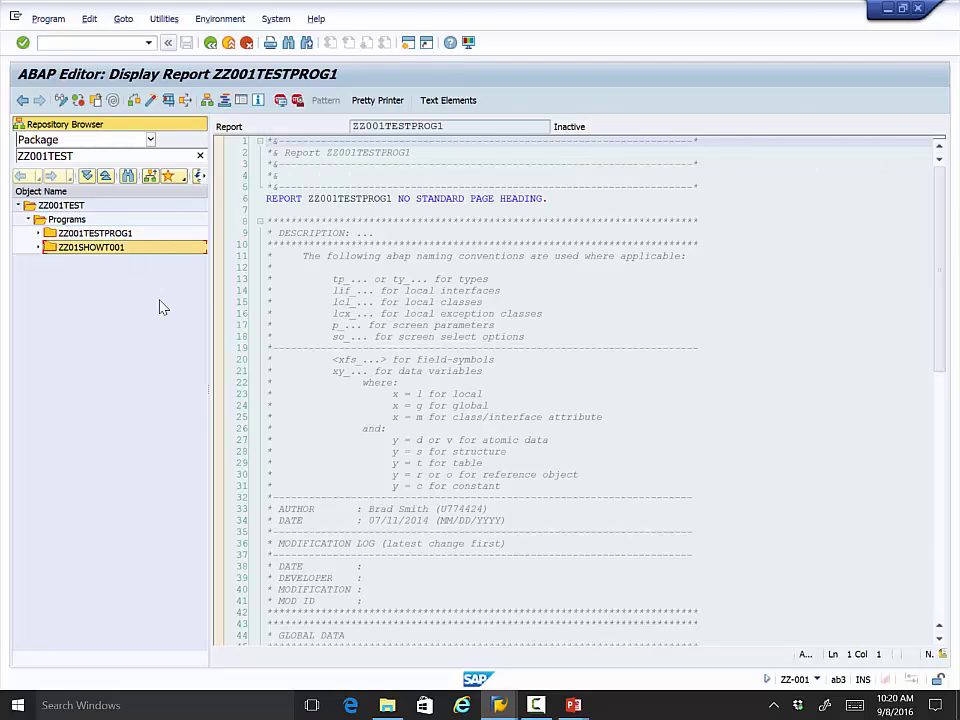
pyautogui.click(291, 256)
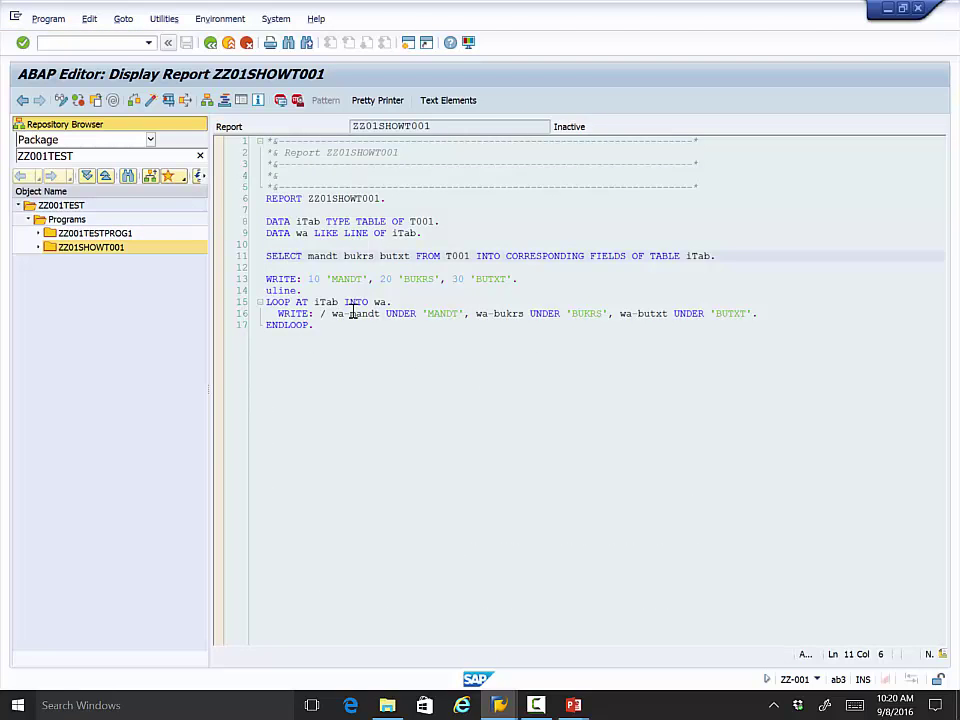
# Step: Run report ZZ01SHOWT001 to list the company codes of the current client, and return to its source code
pyautogui.hotkey('shift', 'F10')
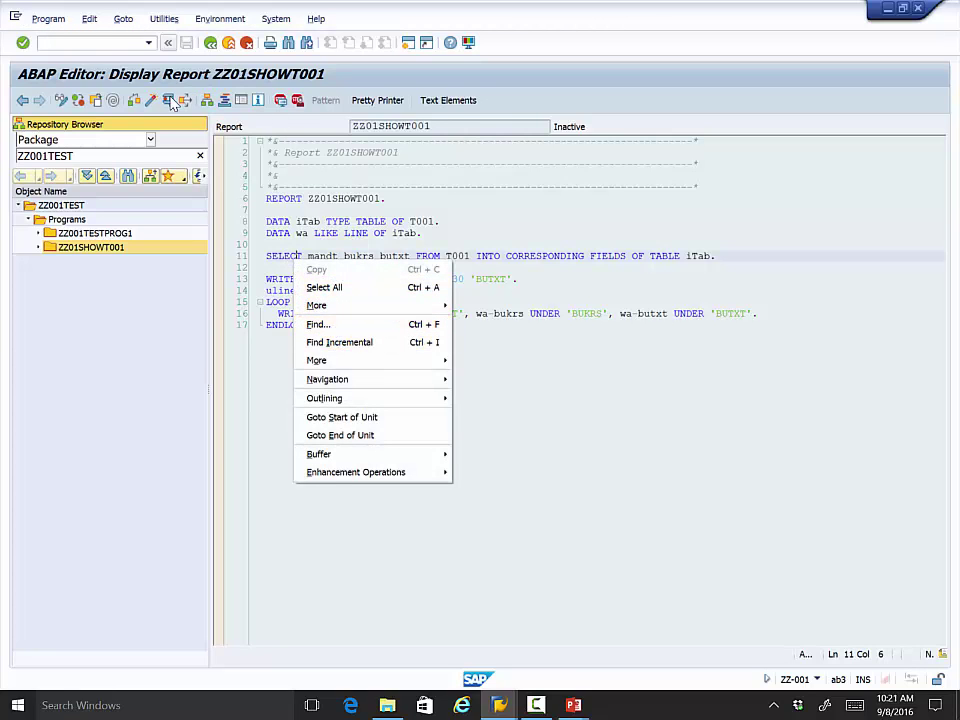
pyautogui.click(130, 76)
pyautogui.press('F8')
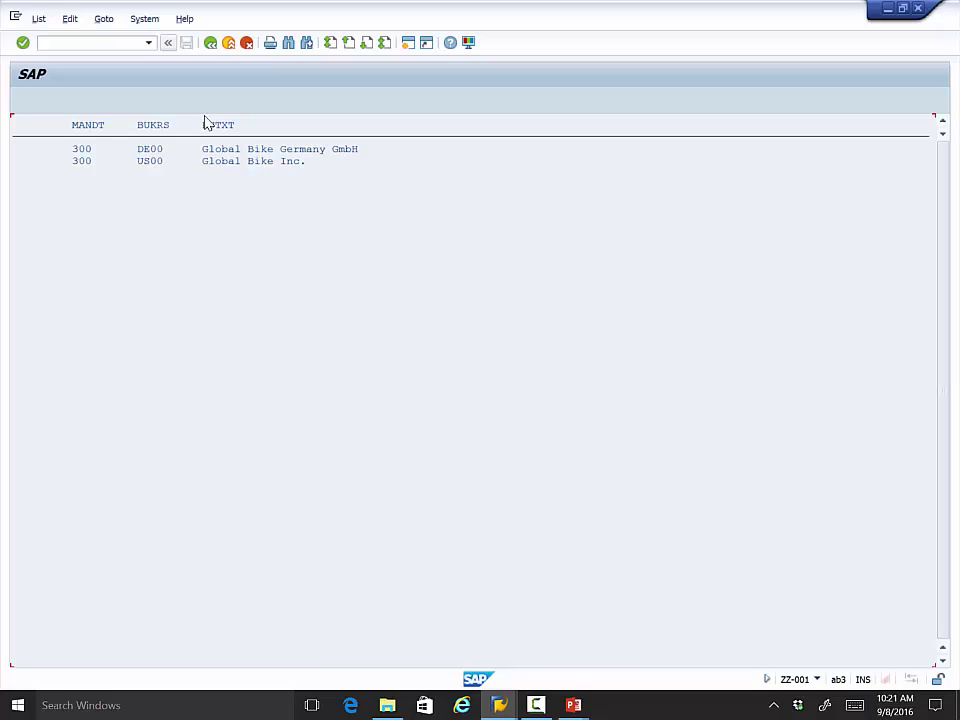
pyautogui.click(210, 42)
# Step: Switch report ZZ01SHOWT001 to change mode and insert CLIENT SPECIFIED after FROM T001 in the SELECT statement
pyautogui.click(500, 256)
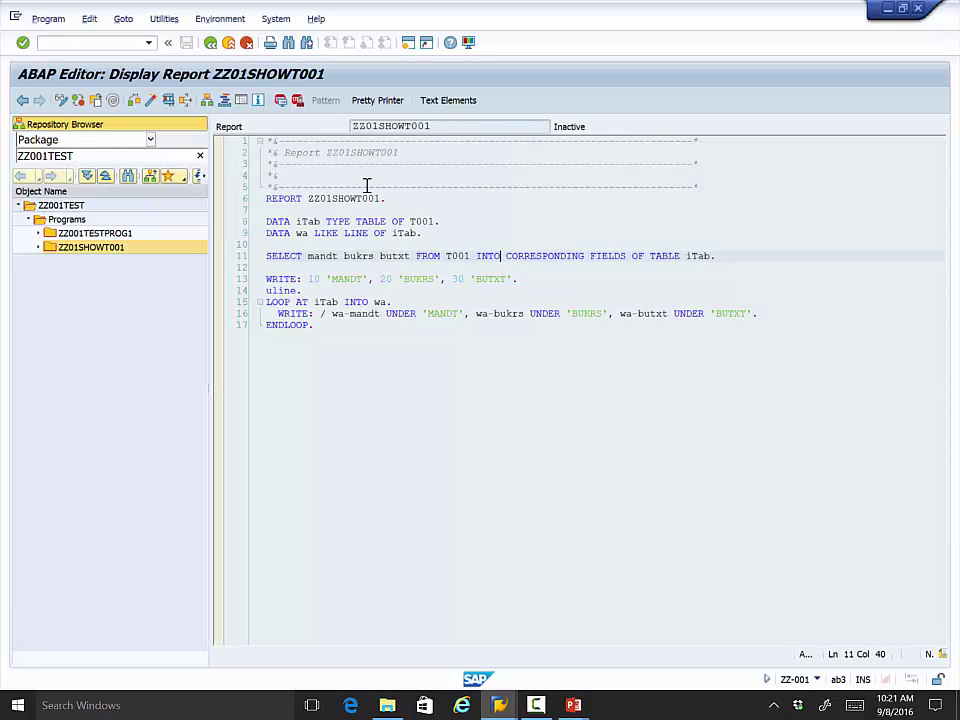
pyautogui.click(60, 100)
pyautogui.click(483, 258)
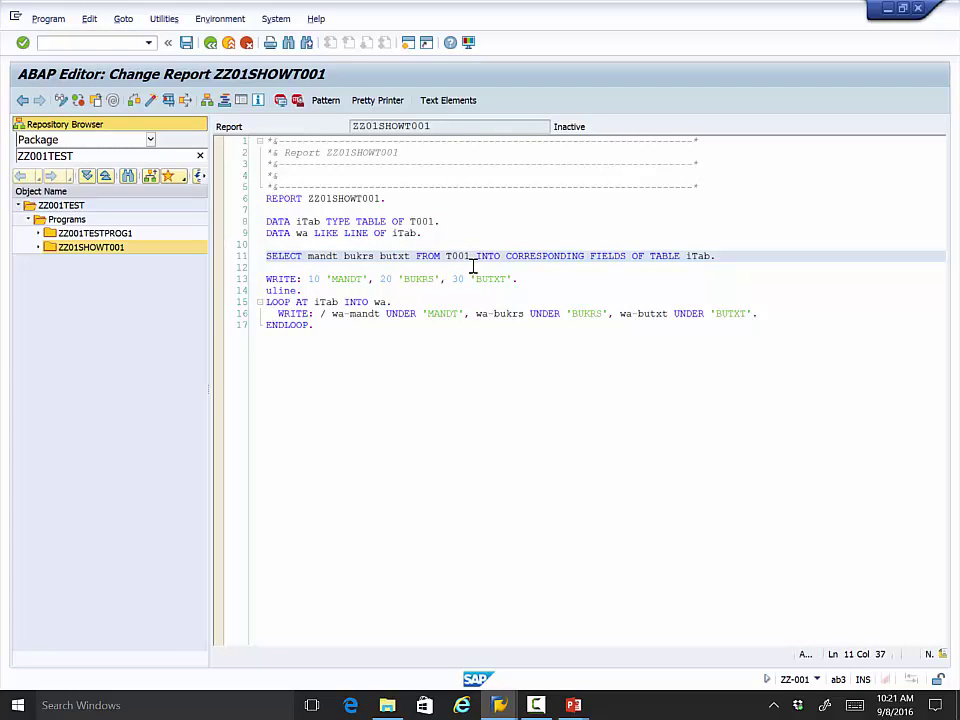
pyautogui.write('c')
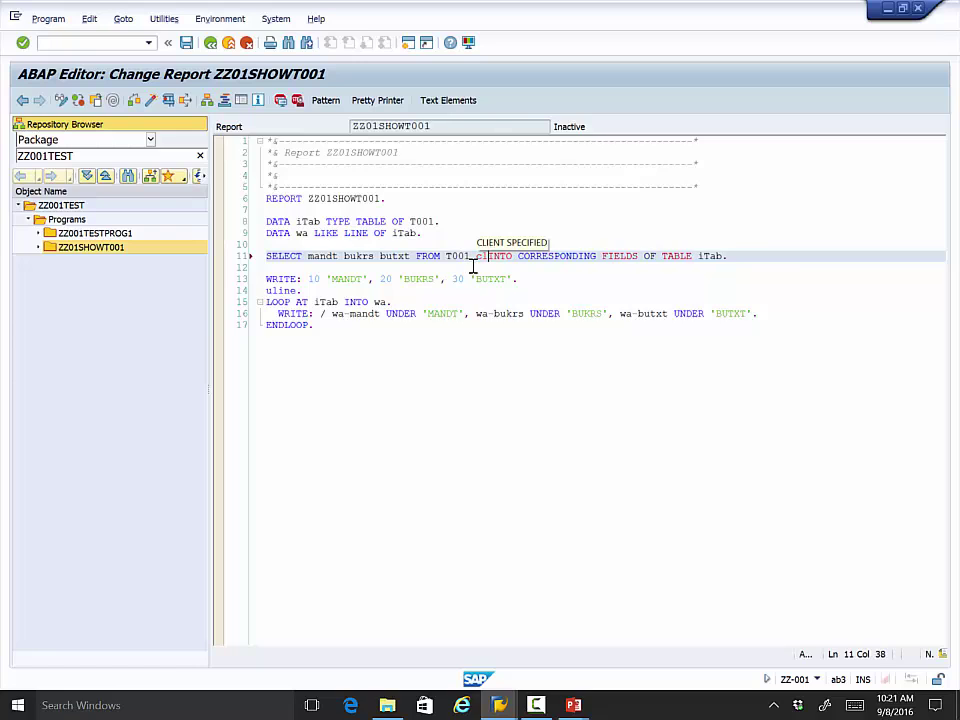
pyautogui.press('Tab')
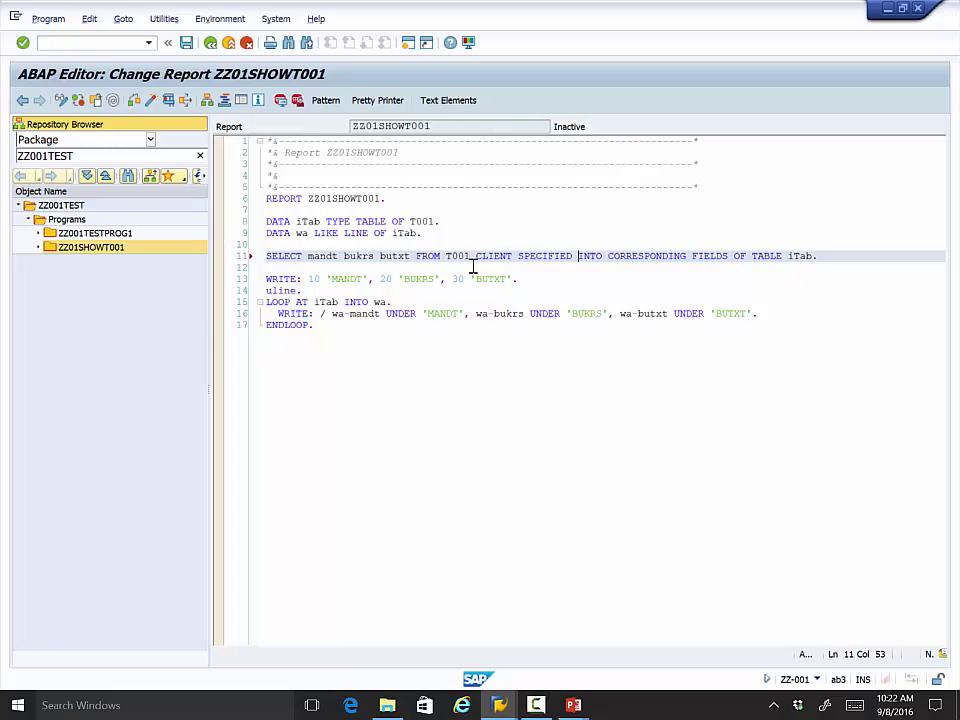
# Step: Run the modified report ZZ01SHOWT001 and look through the company codes listed across all clients
pyautogui.click(152, 100)
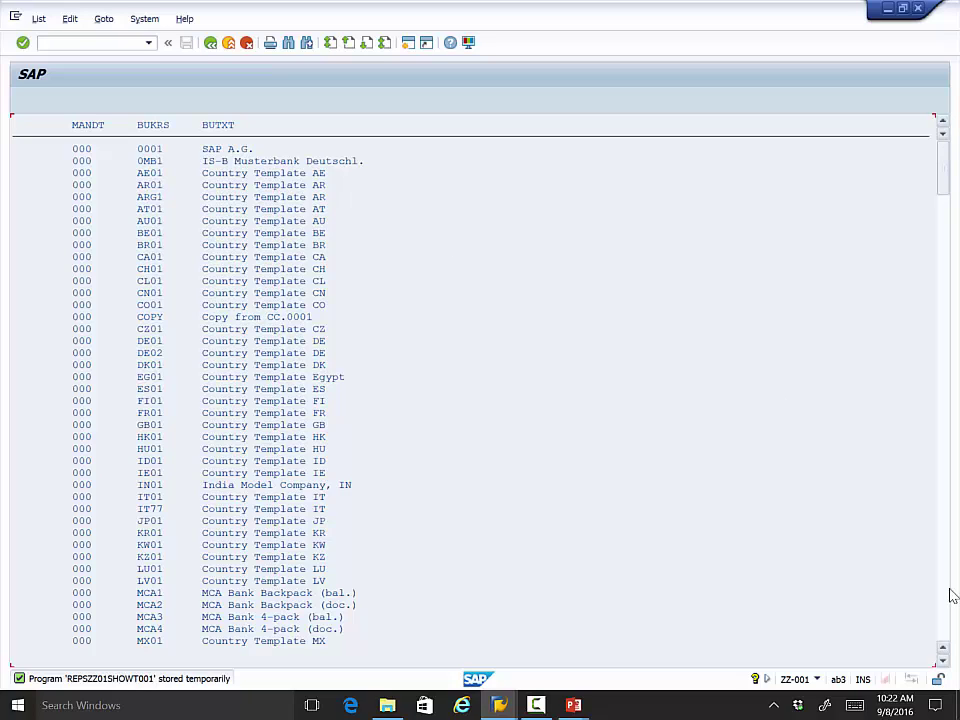
pyautogui.scroll(-9, 951, 596)
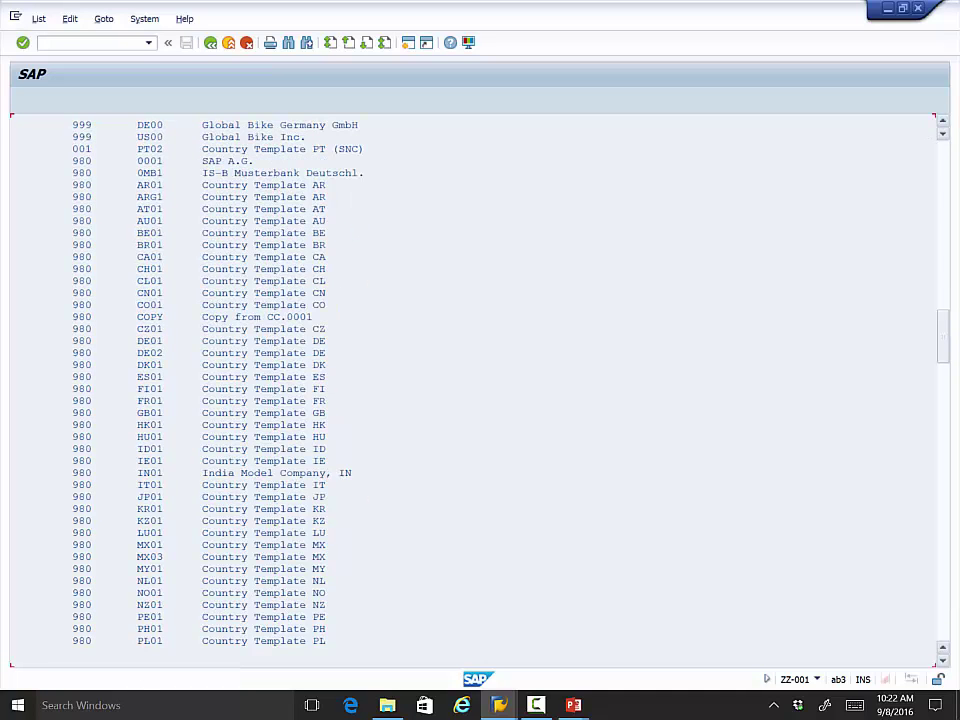
pyautogui.scroll(-8, 956, 328)
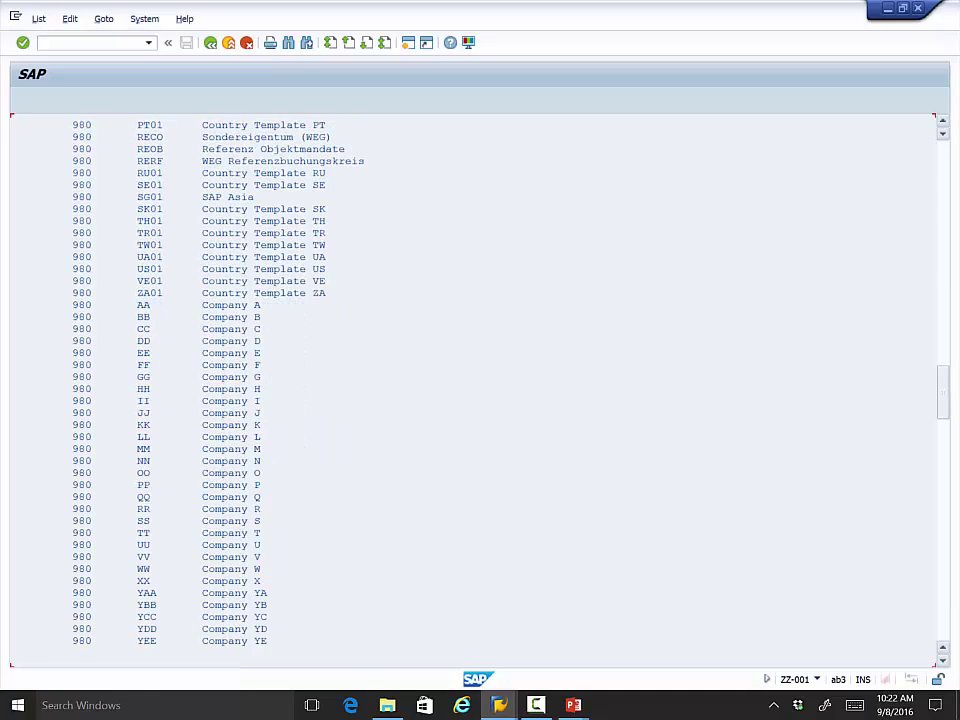
pyautogui.click(949, 326)
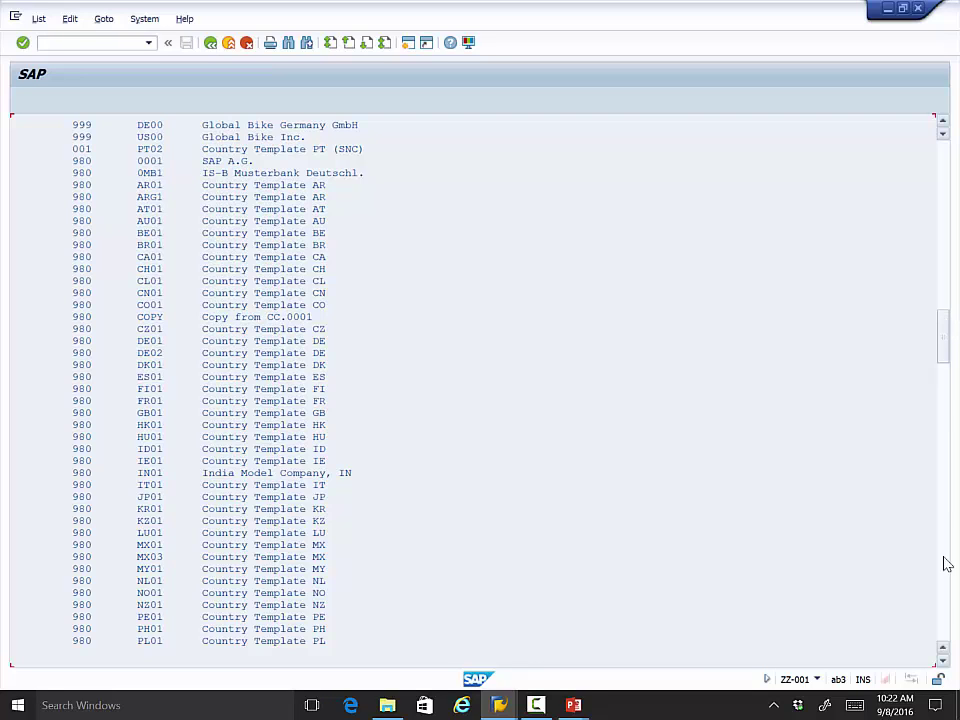
# Step: Switch to the PowerPoint slide show with the Key Organizational Elements slide
pyautogui.moveTo(573, 708)
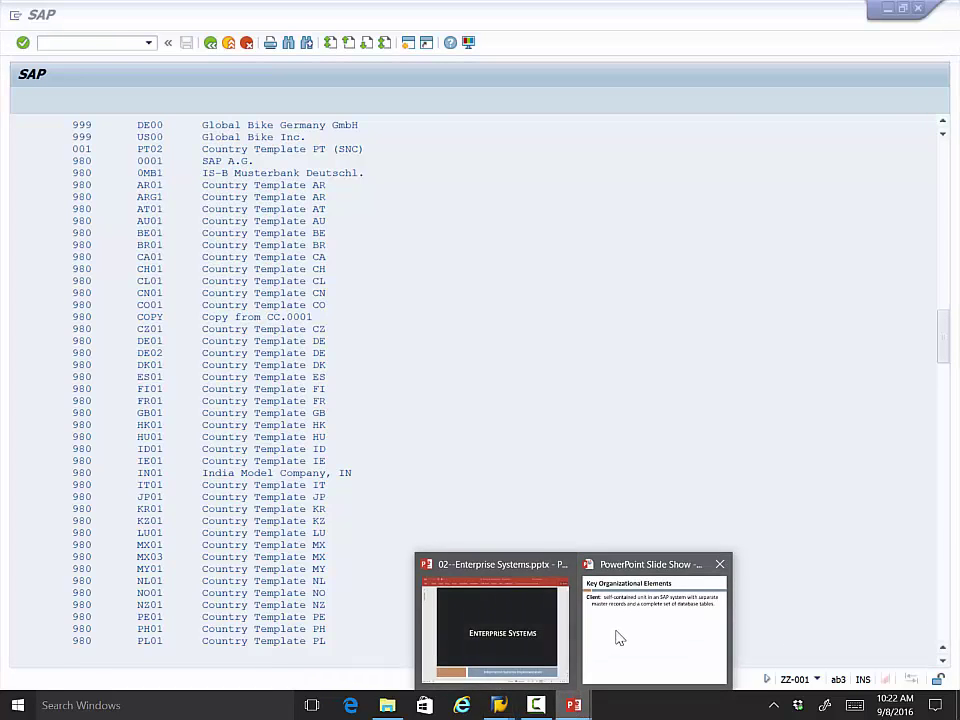
pyautogui.click(617, 636)
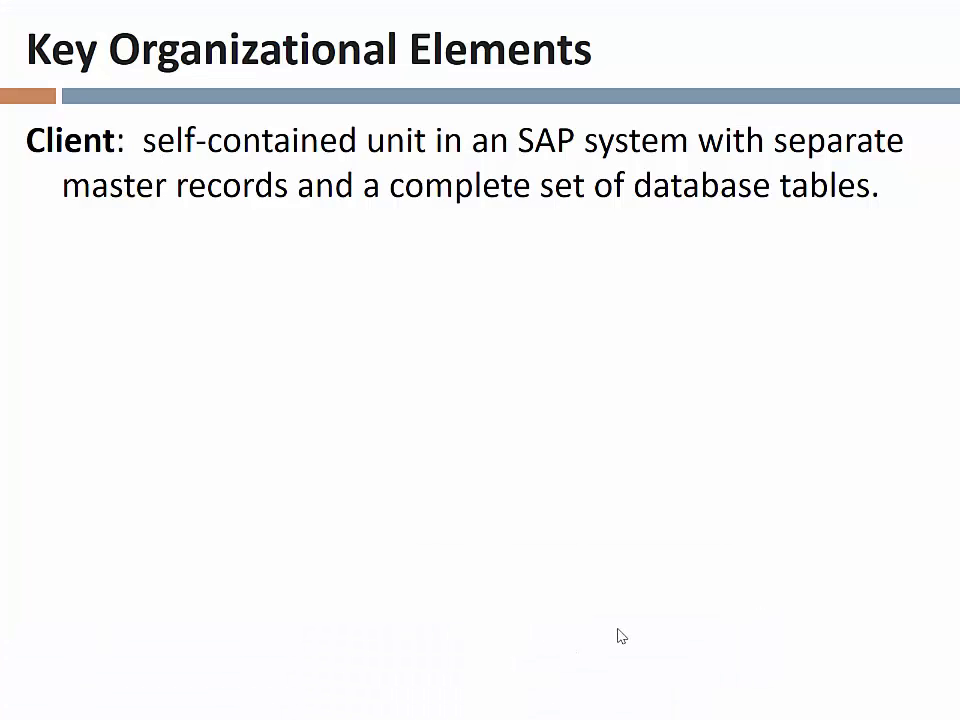